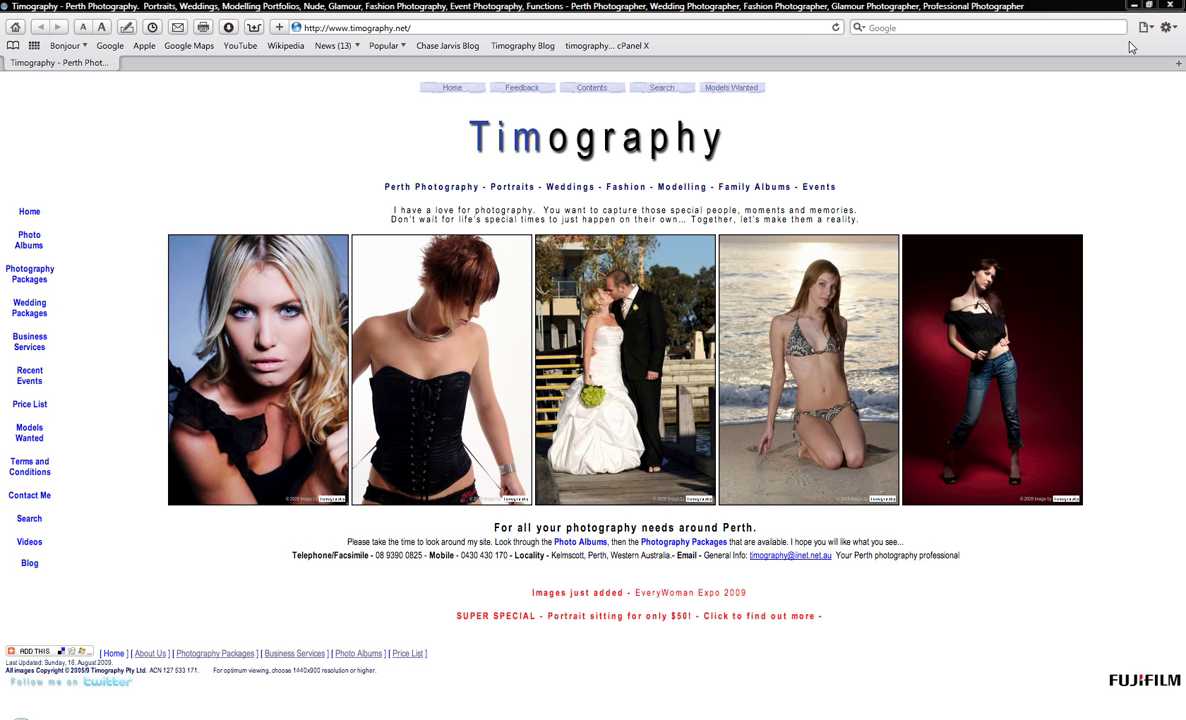
Minimize the Safari window showing the Timography homepage to reveal the desktop.
left_click(1133, 6)
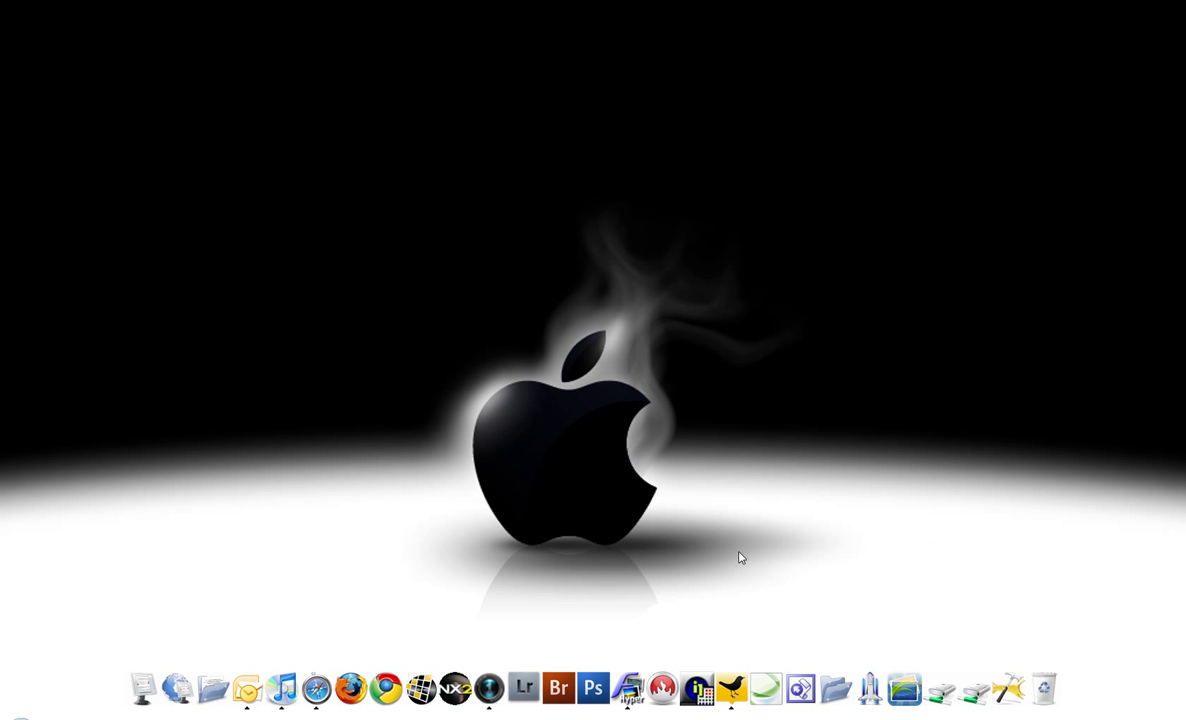
left_click(628, 686)
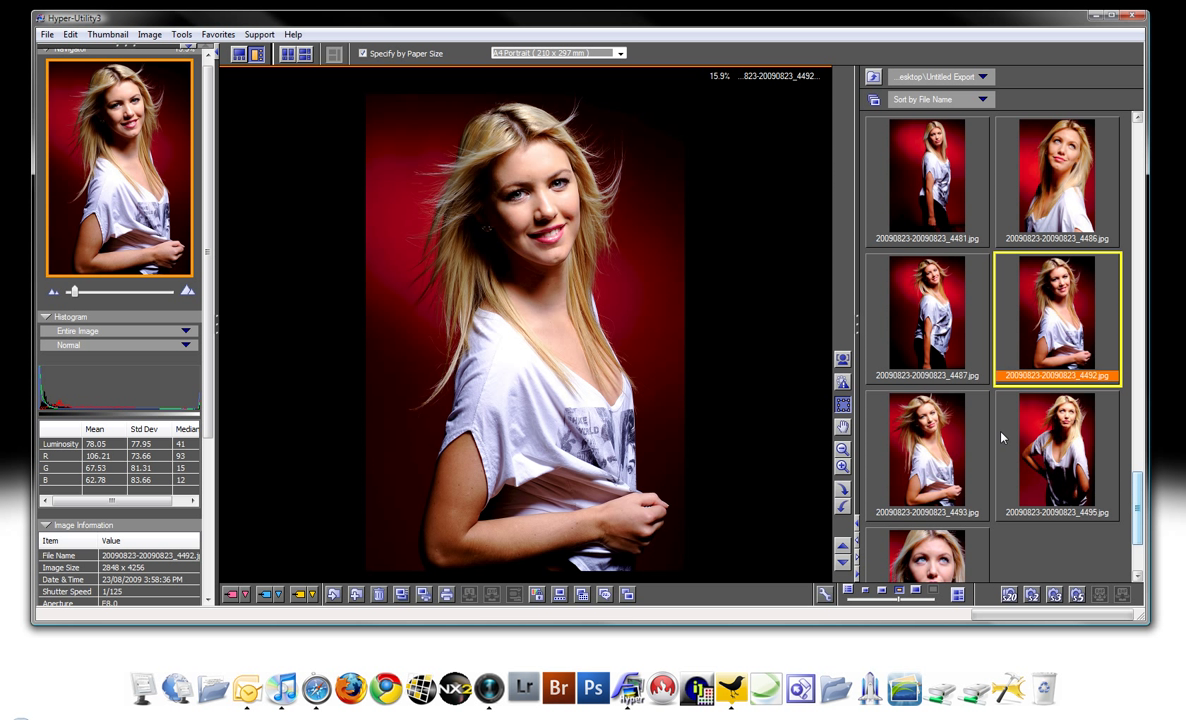
left_click(1080, 432)
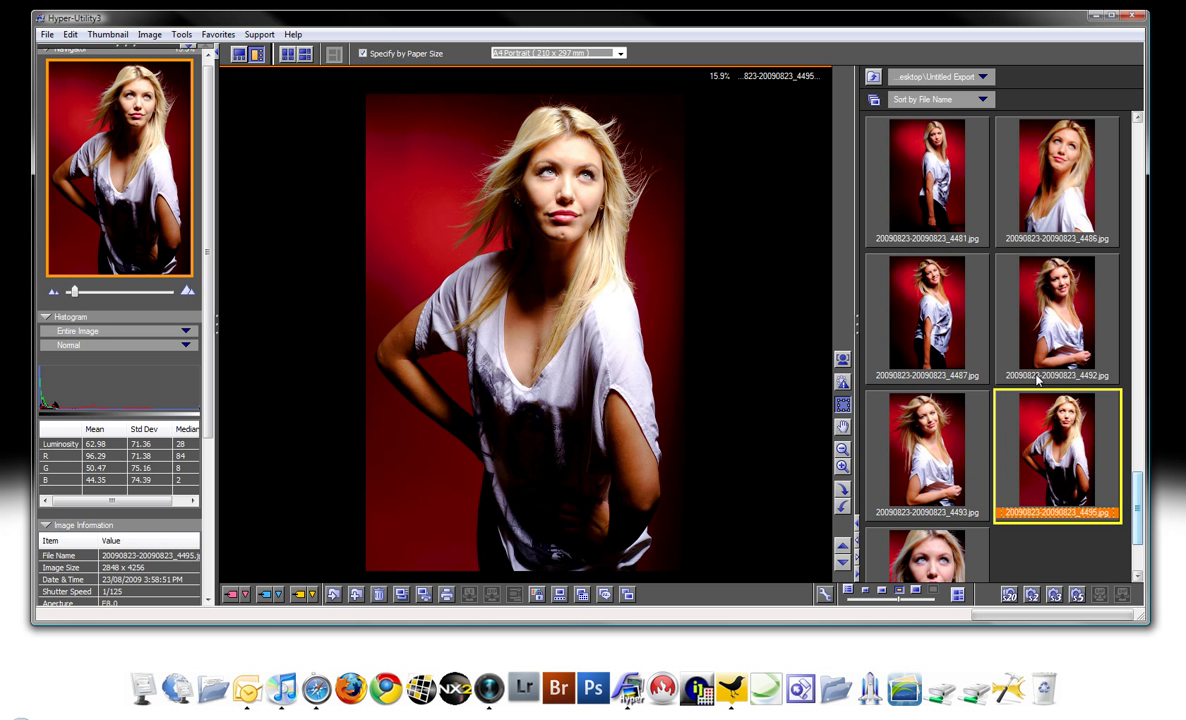
left_click(922, 318)
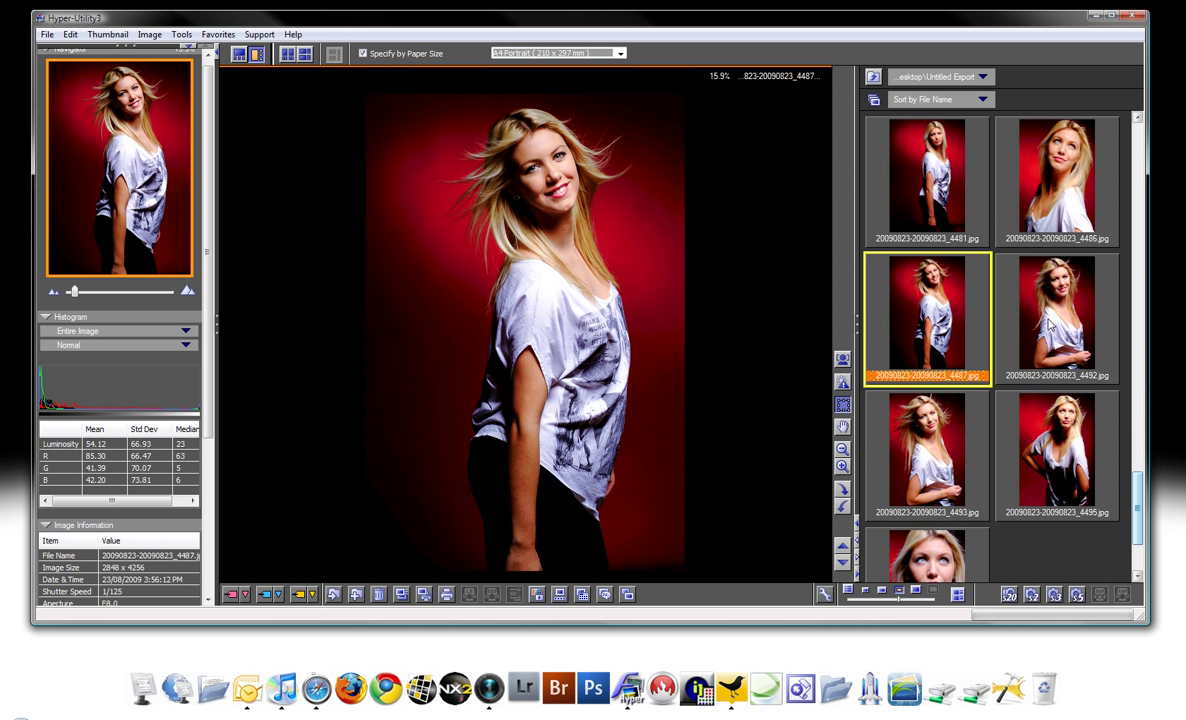
left_click(1049, 325)
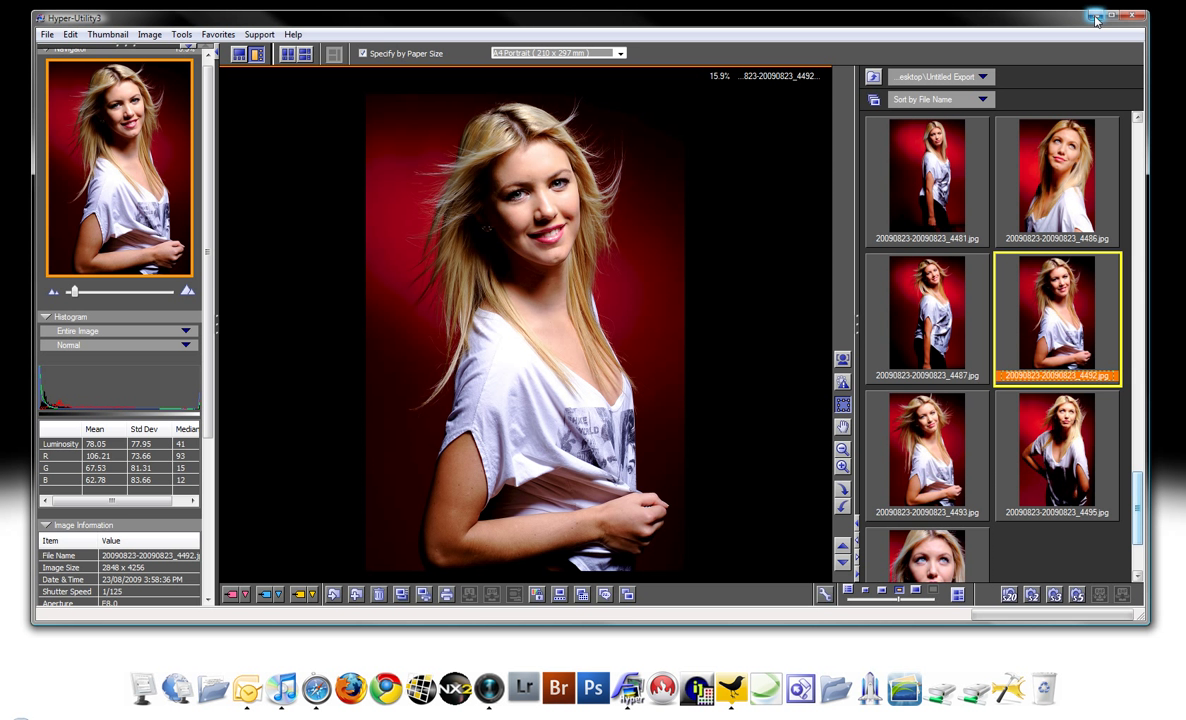
left_click(1095, 17)
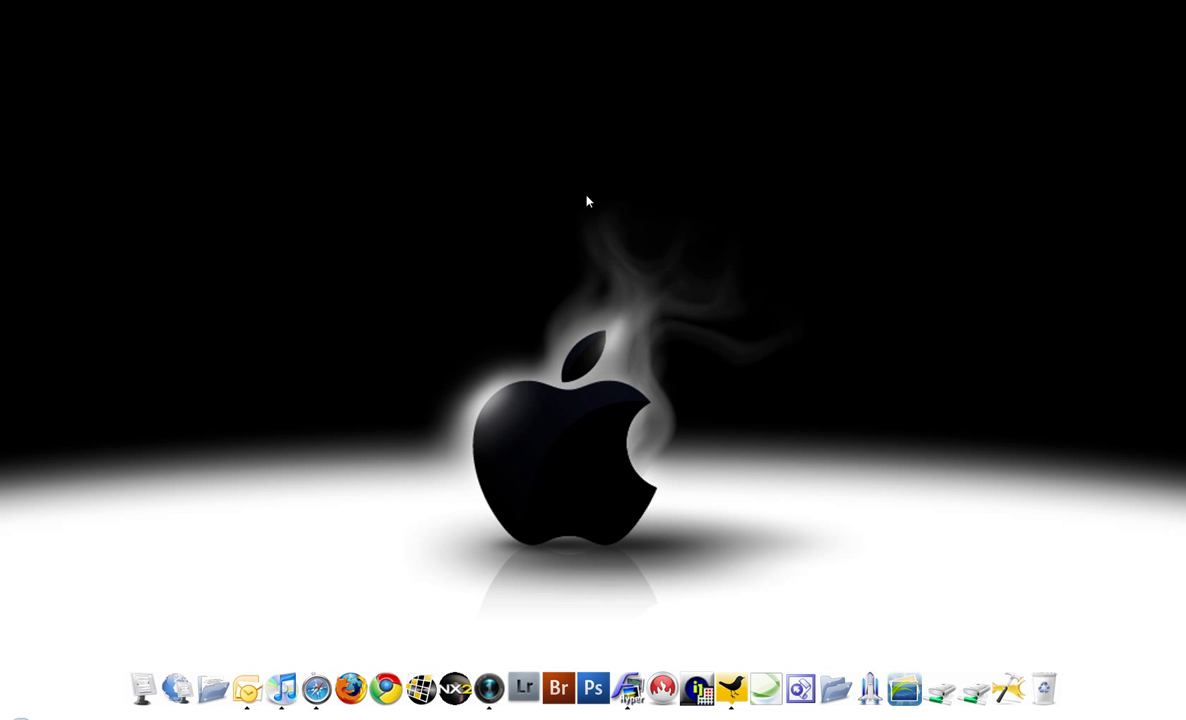
Launch Capture One PRO from the dock and maximize its window showing _DSF4140.
left_click(494, 688)
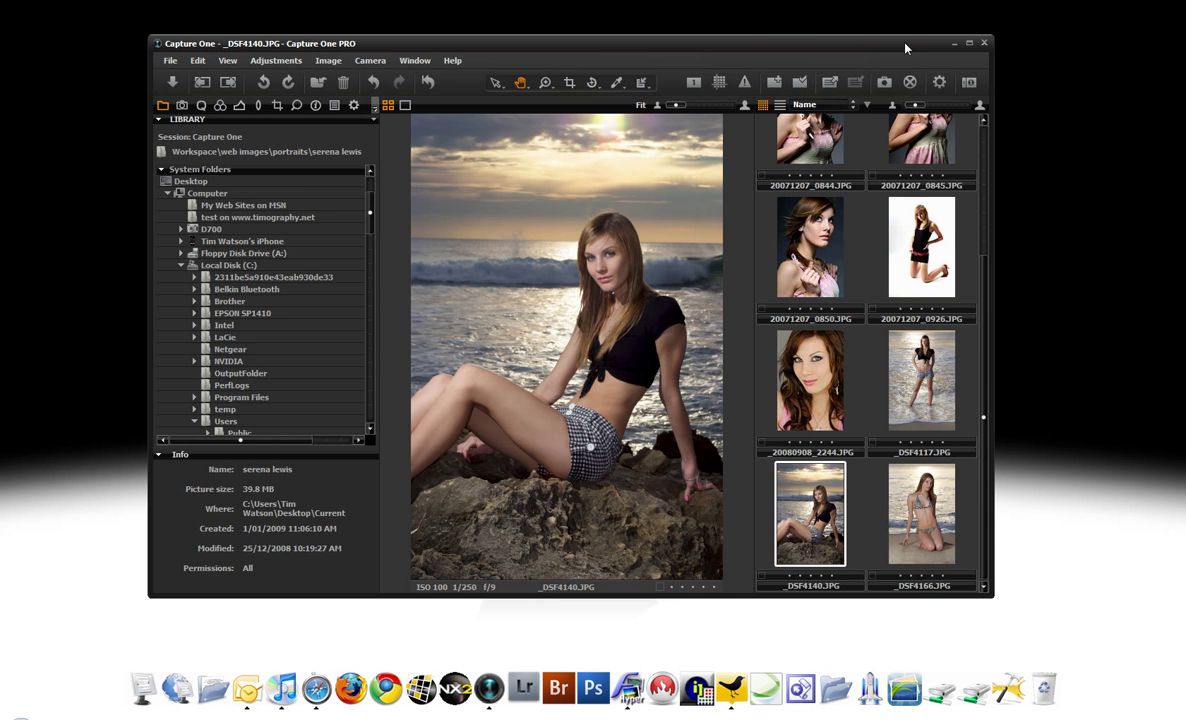
double_click(838, 42)
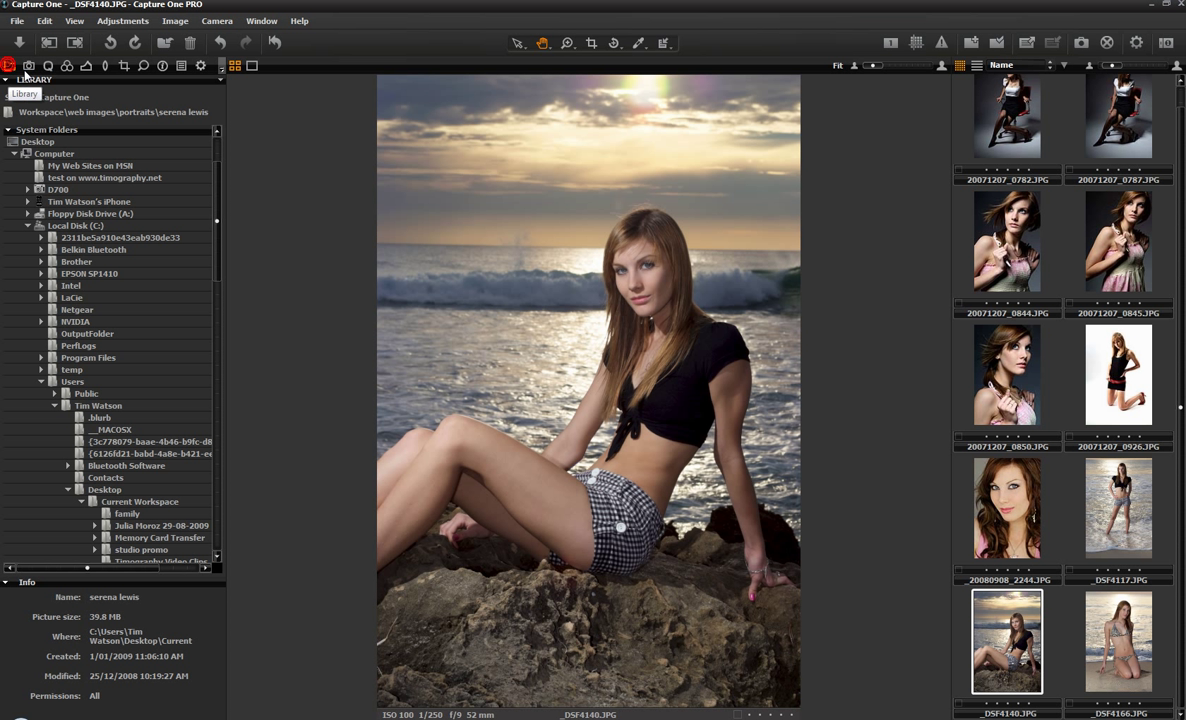
Browse thumbnails _DSF4166 and _DSF4117, then return to the rock-sitting photo _DSF4140.
left_click_drag(212, 241, 214, 160)
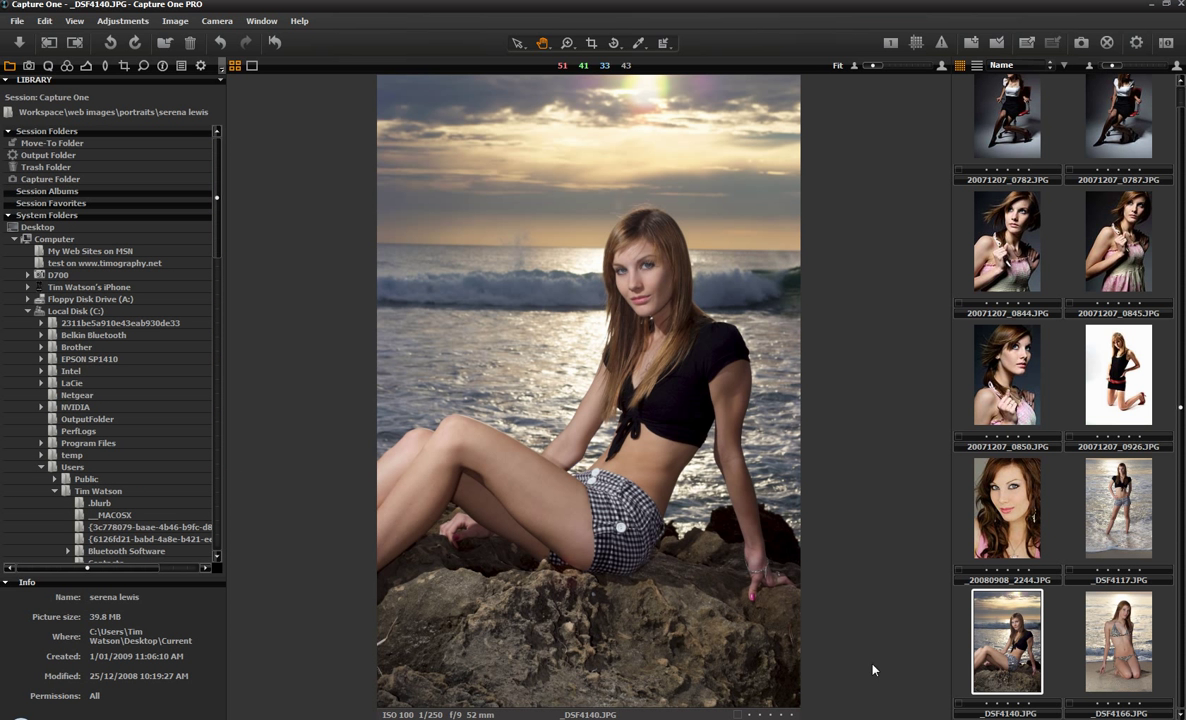
left_click(1126, 630)
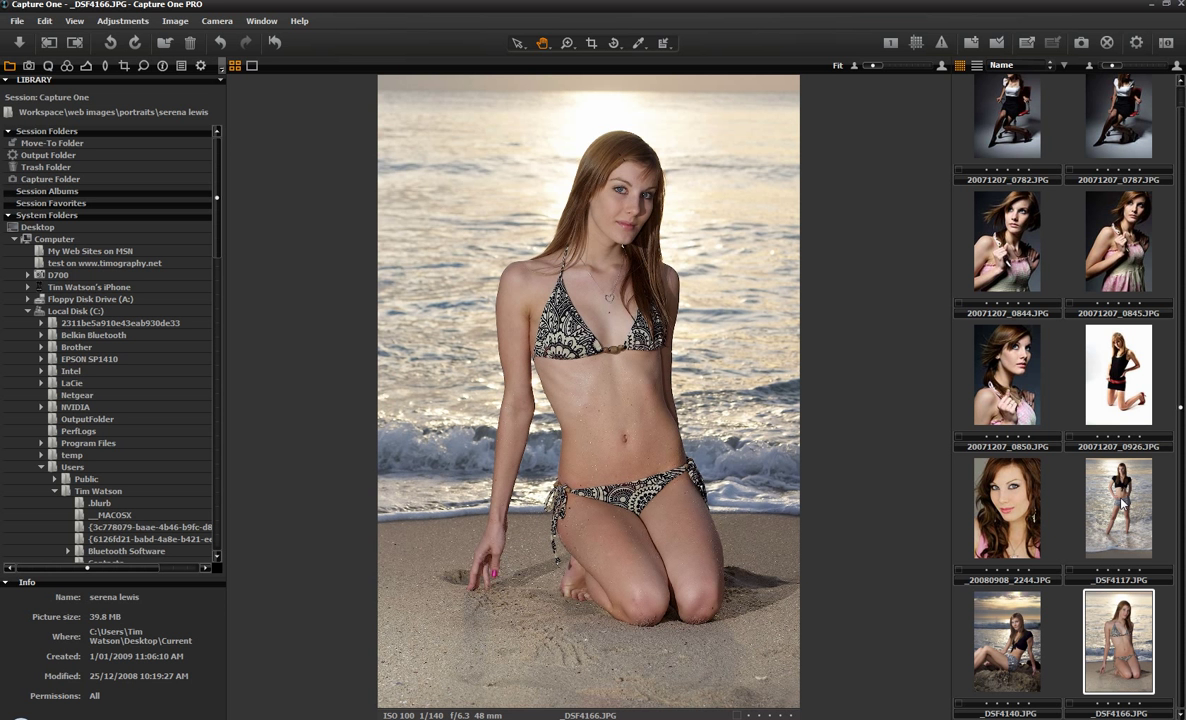
left_click(1120, 507)
left_click(1020, 632)
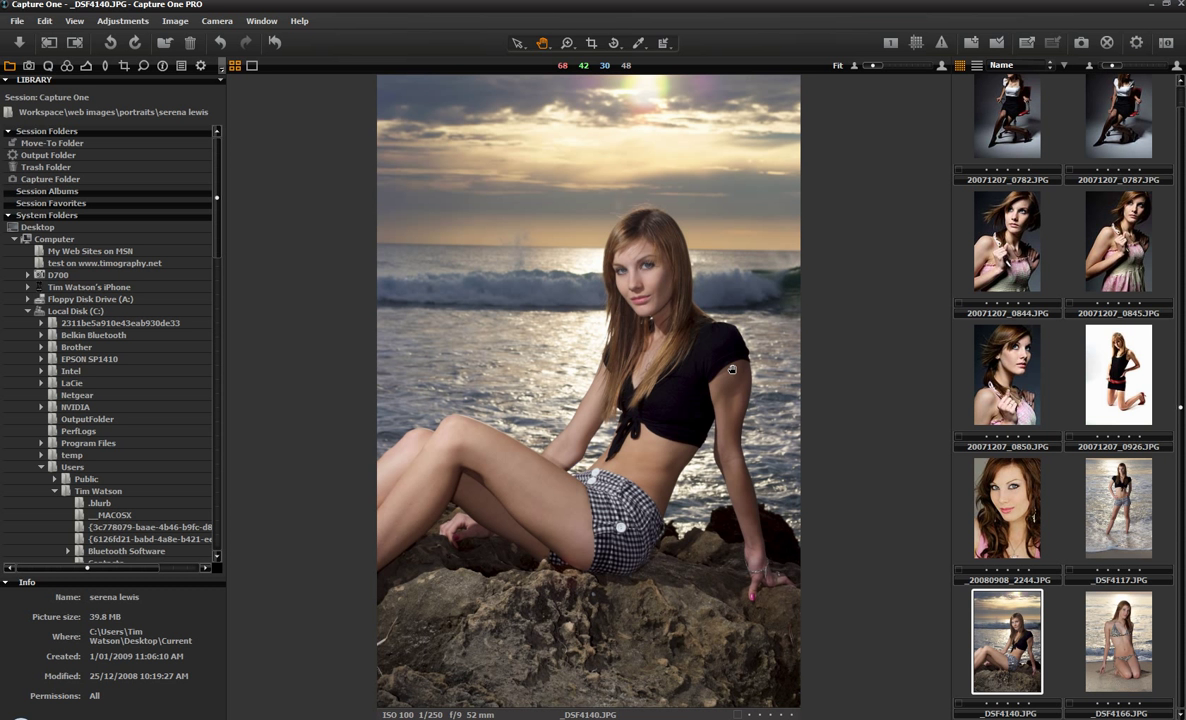
Zoom into the face in _DSF4140, then fit the whole photo back in the viewer.
scroll(656, 306, "up", 1)
scroll(656, 306, "up", 1)
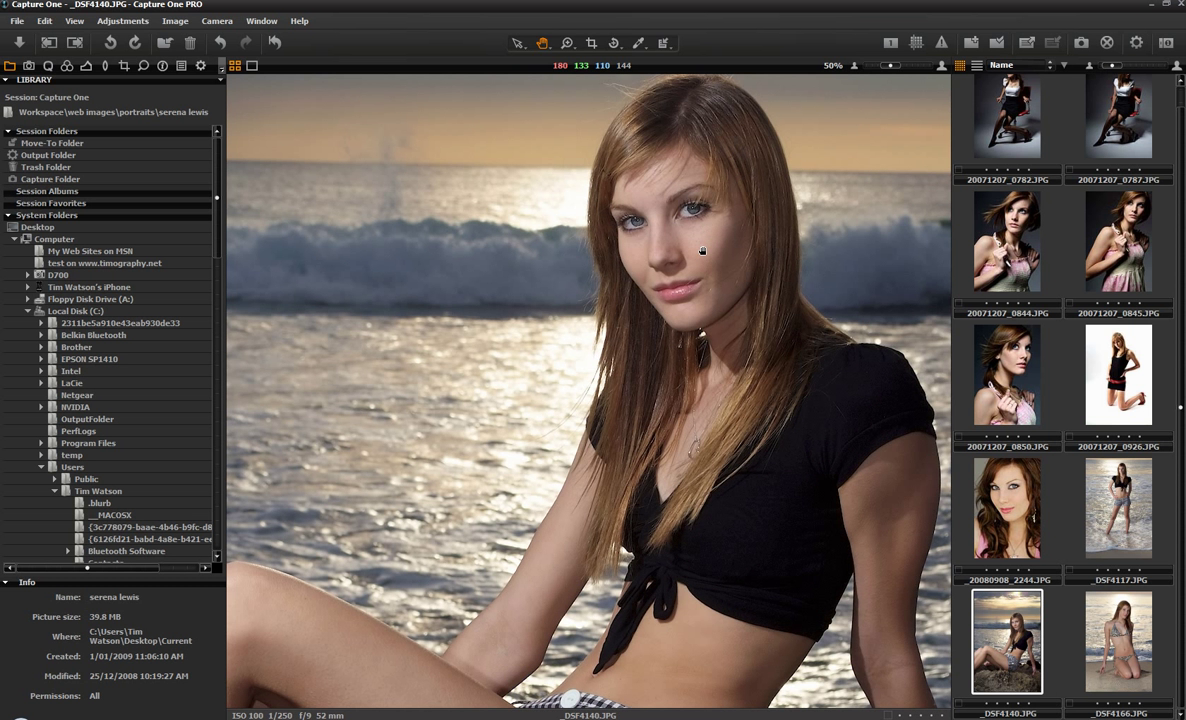
scroll(702, 251, "down", 2)
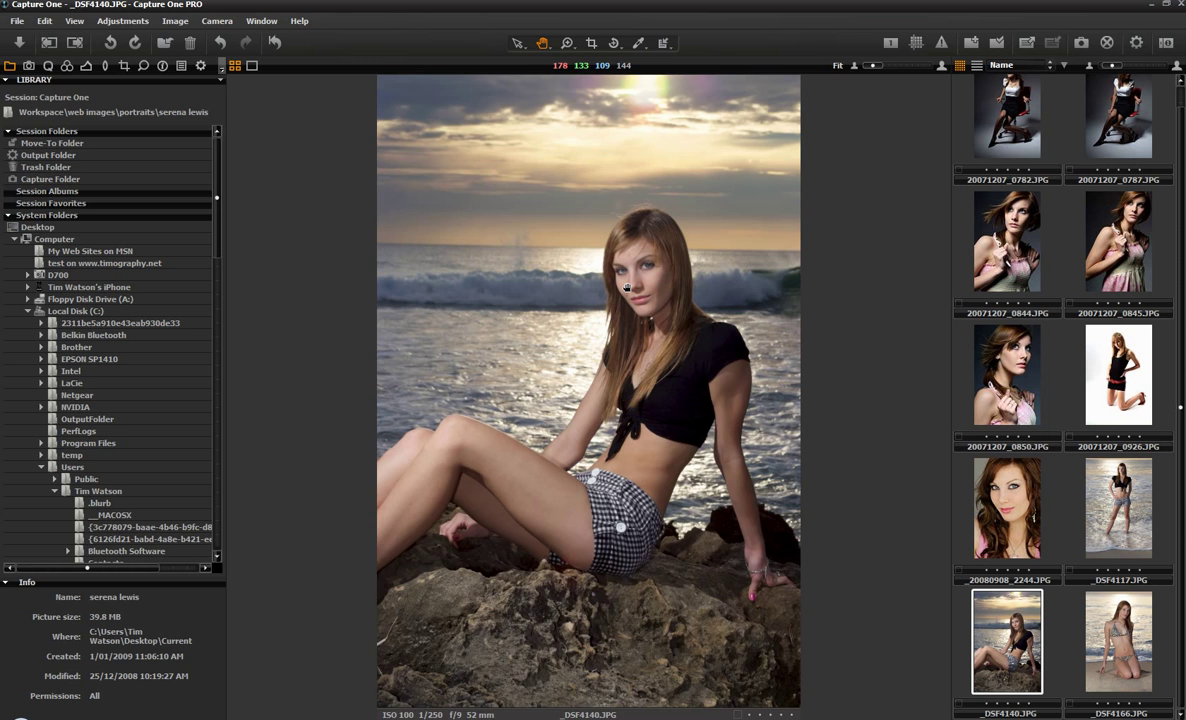
scroll(627, 285, "up", 1)
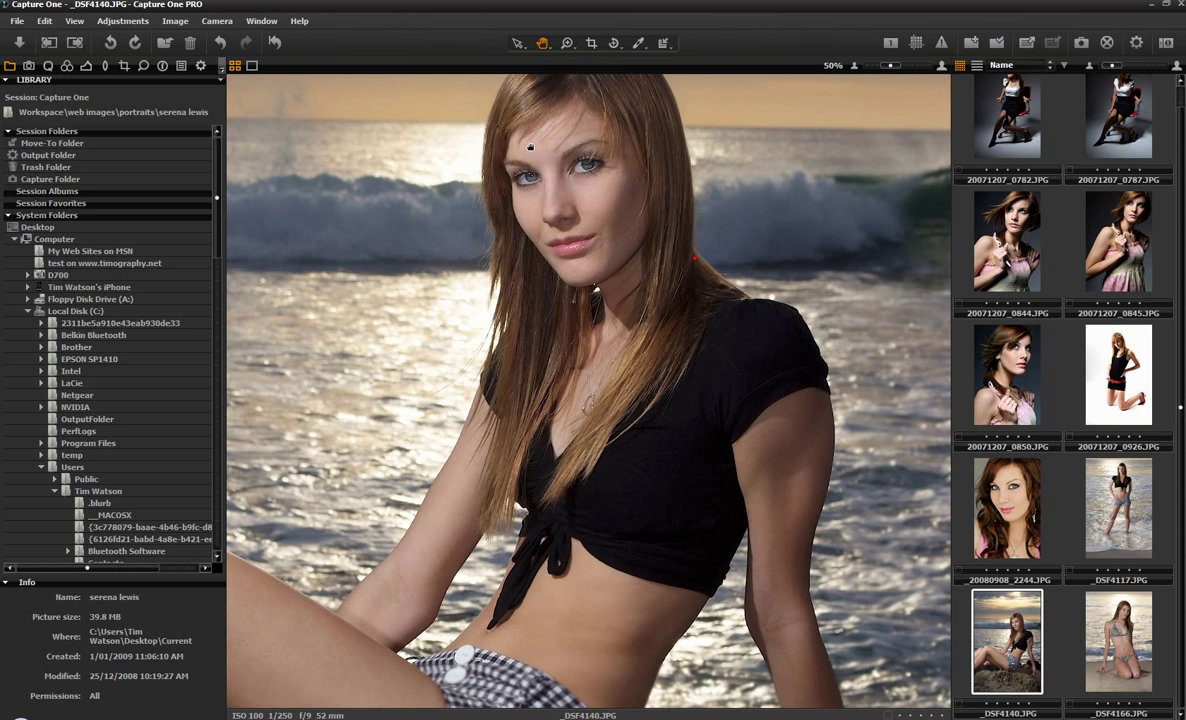
scroll(530, 148, "down", 3)
scroll(737, 178, "up", 3)
scroll(735, 178, "up", 6)
key("ctrl+0")
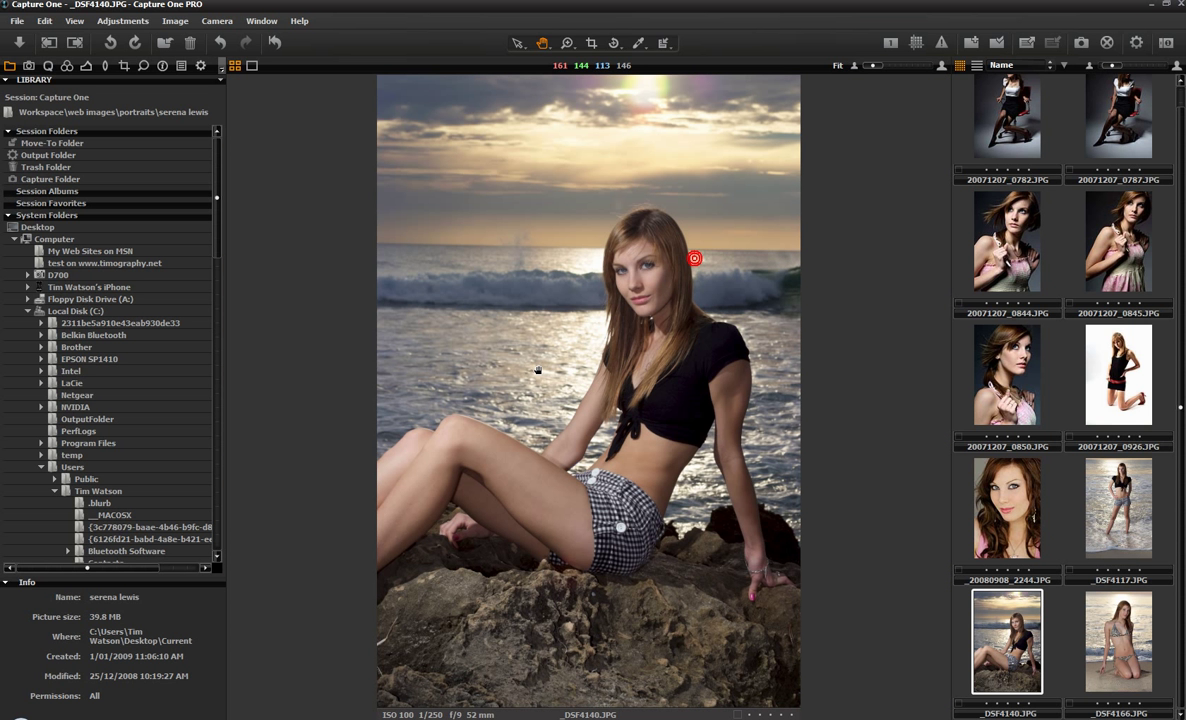
Flip between _DSF4166 and _DSF4117, ending on the kneeling photo _DSF4166.
left_click(1108, 640)
left_click(1128, 540)
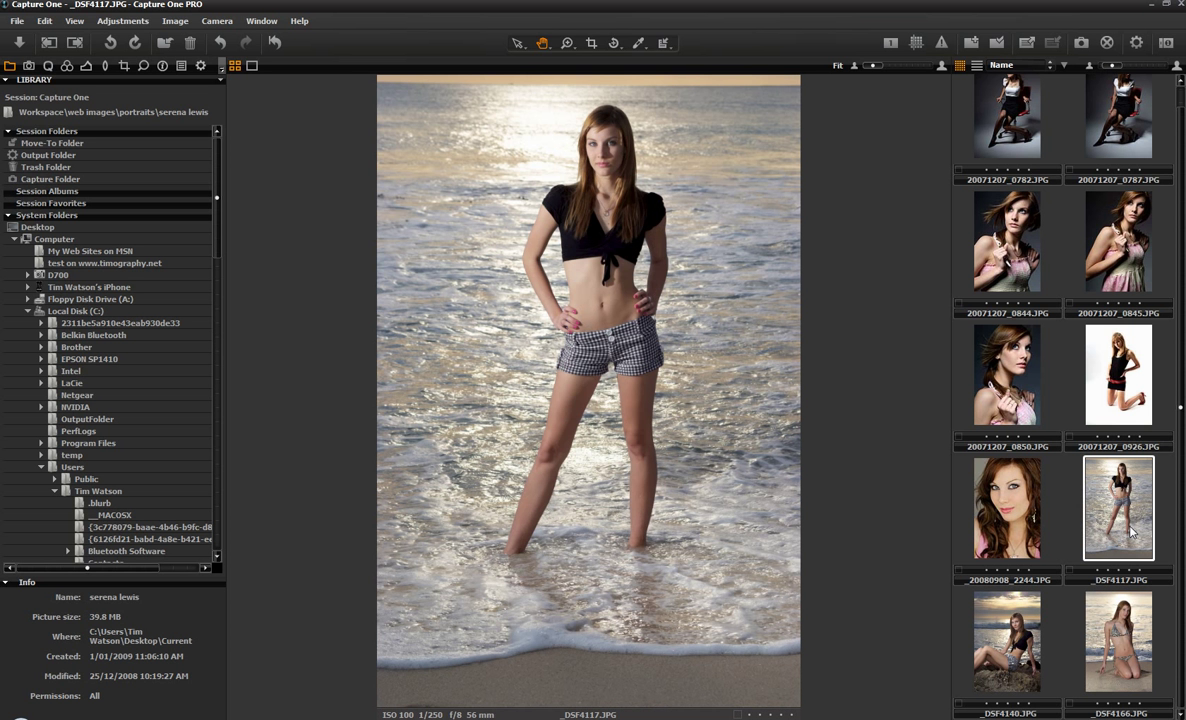
left_click(1118, 640)
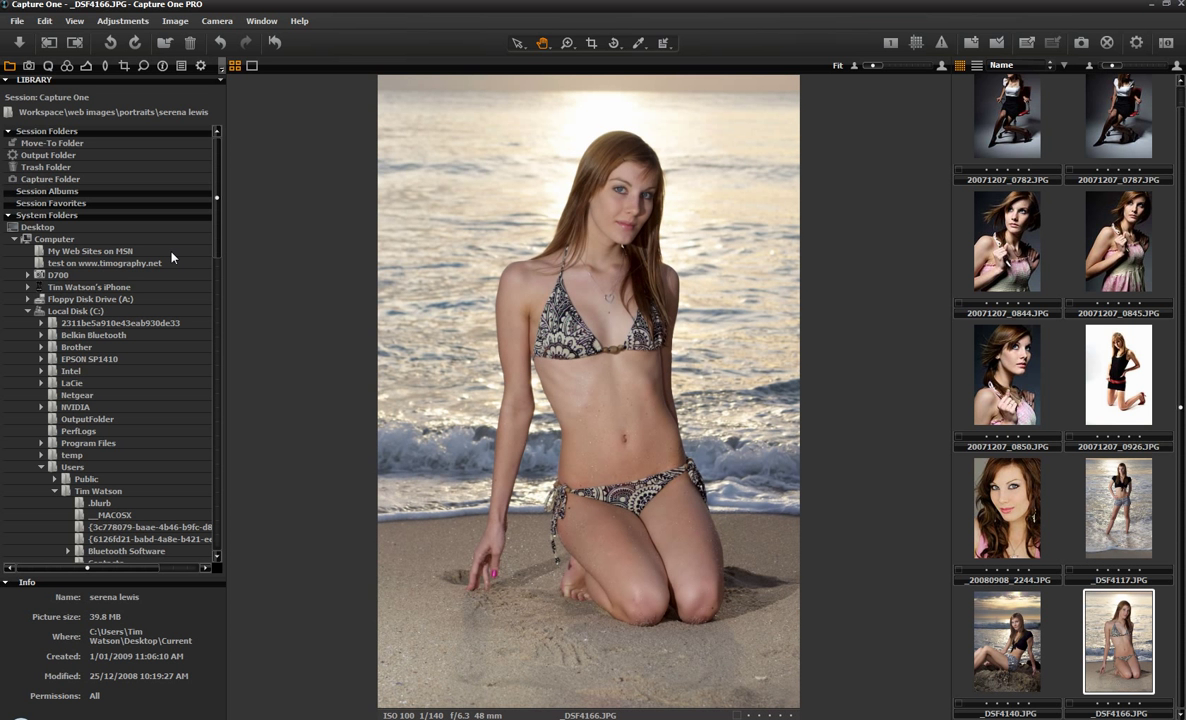
Show the tethered Capture tools and zoom the iPhone capture to 67% and back out.
left_click(29, 65)
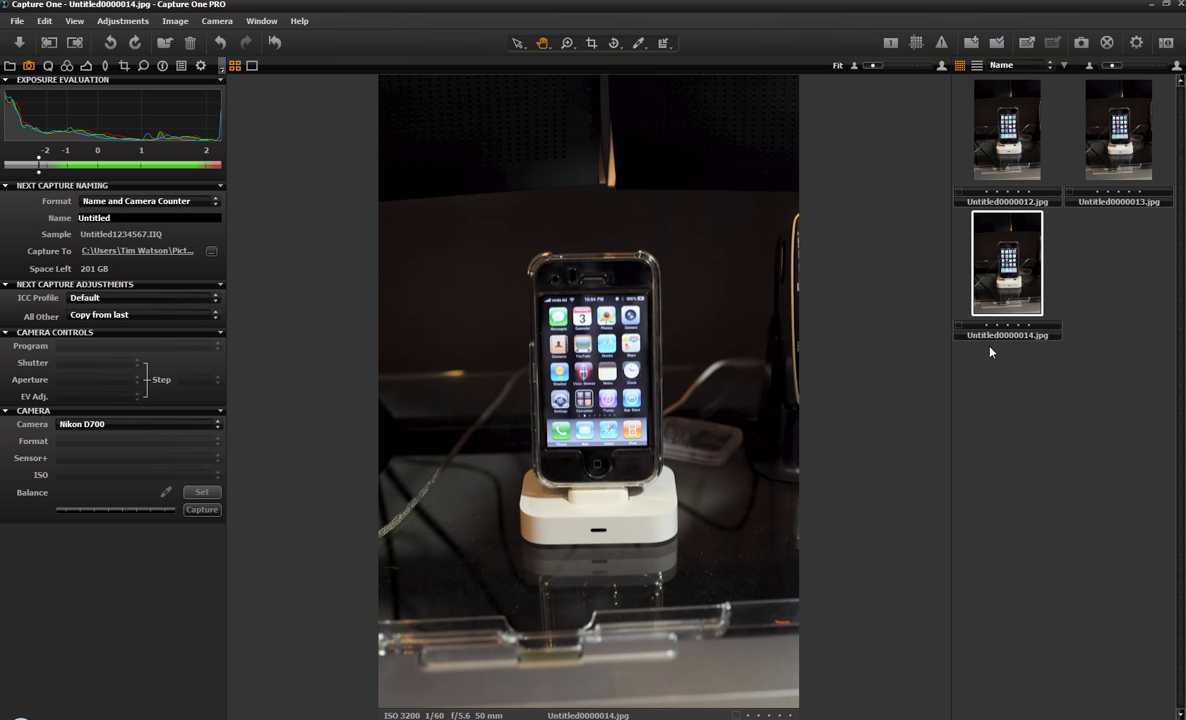
left_click(590, 390)
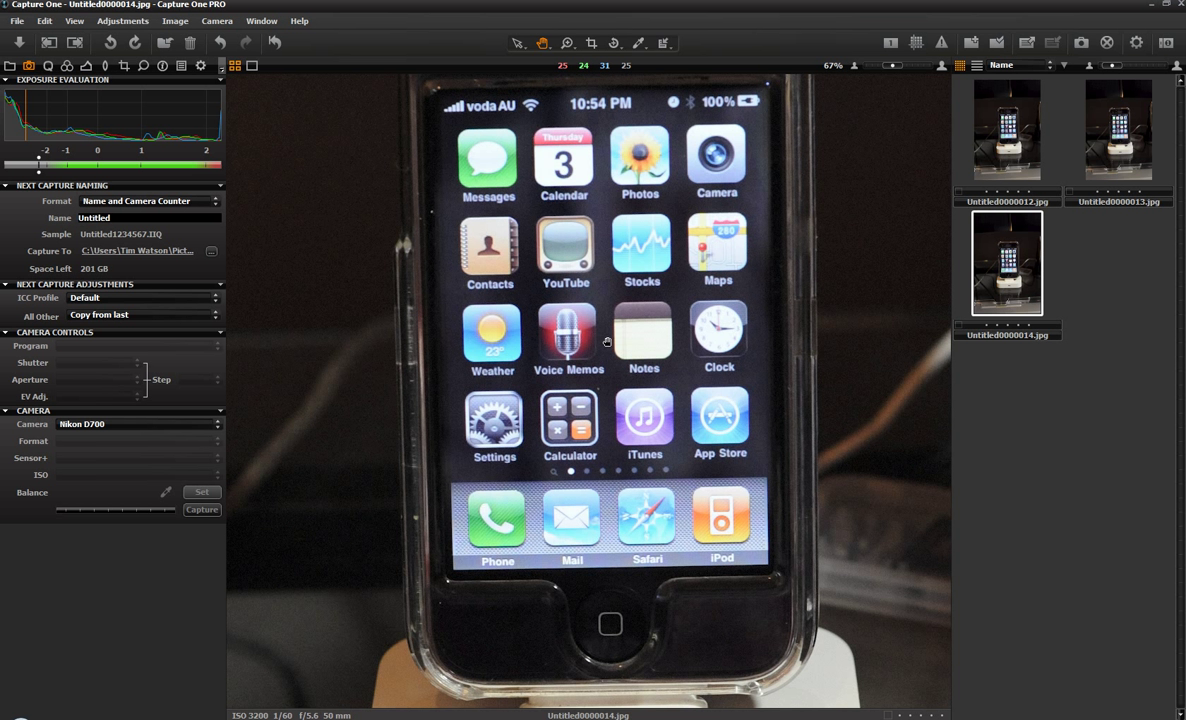
left_click(561, 318)
scroll(606, 342, "down", 1)
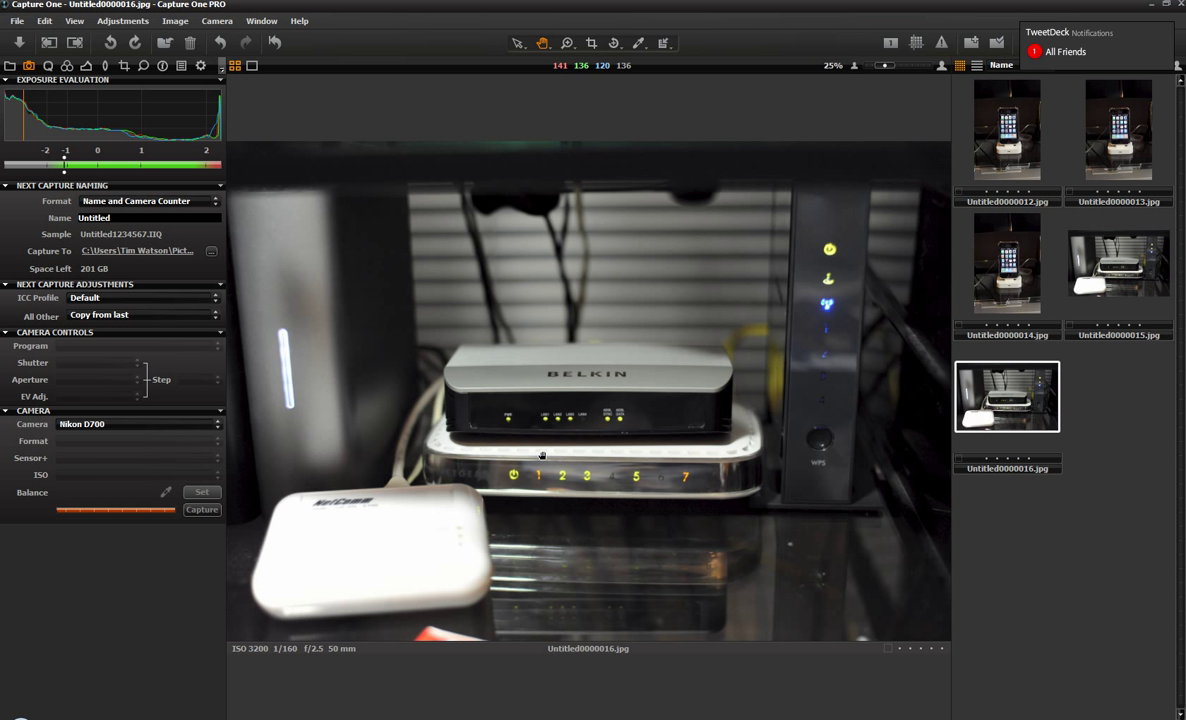
Zoom into the router capture, fit it to the viewer, then view Untitled0000014.jpg.
scroll(545, 447, "up", 1)
scroll(548, 439, "up", 2)
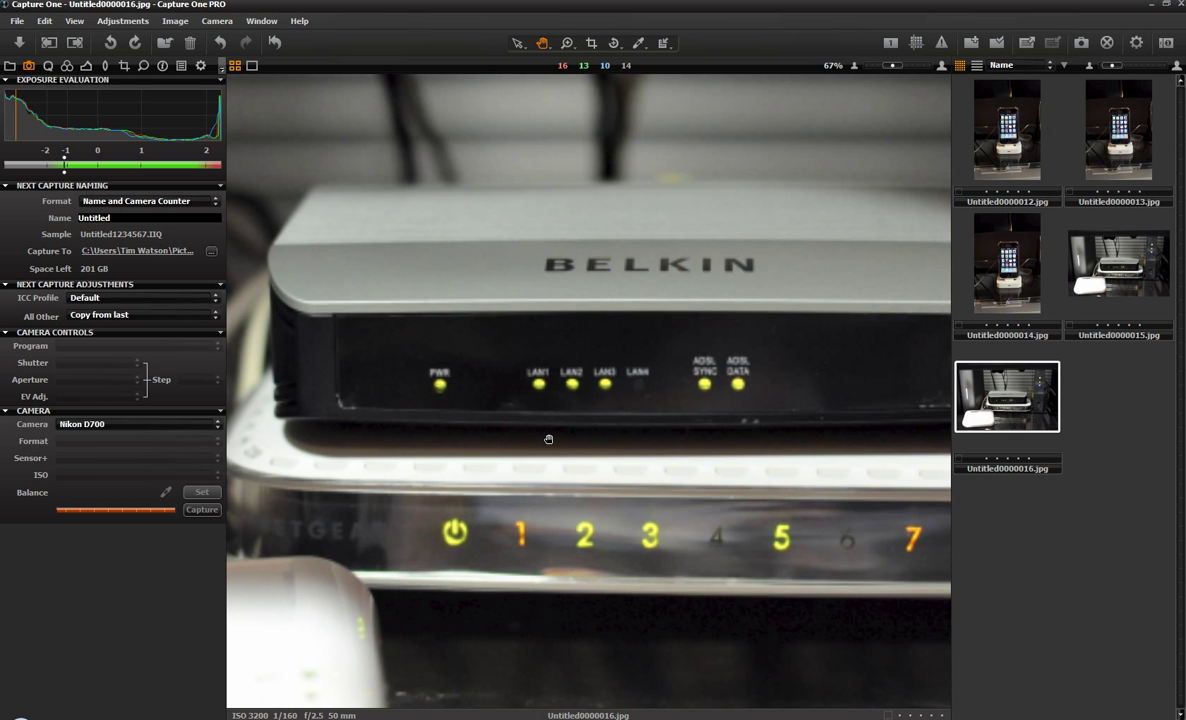
key("ctrl+0")
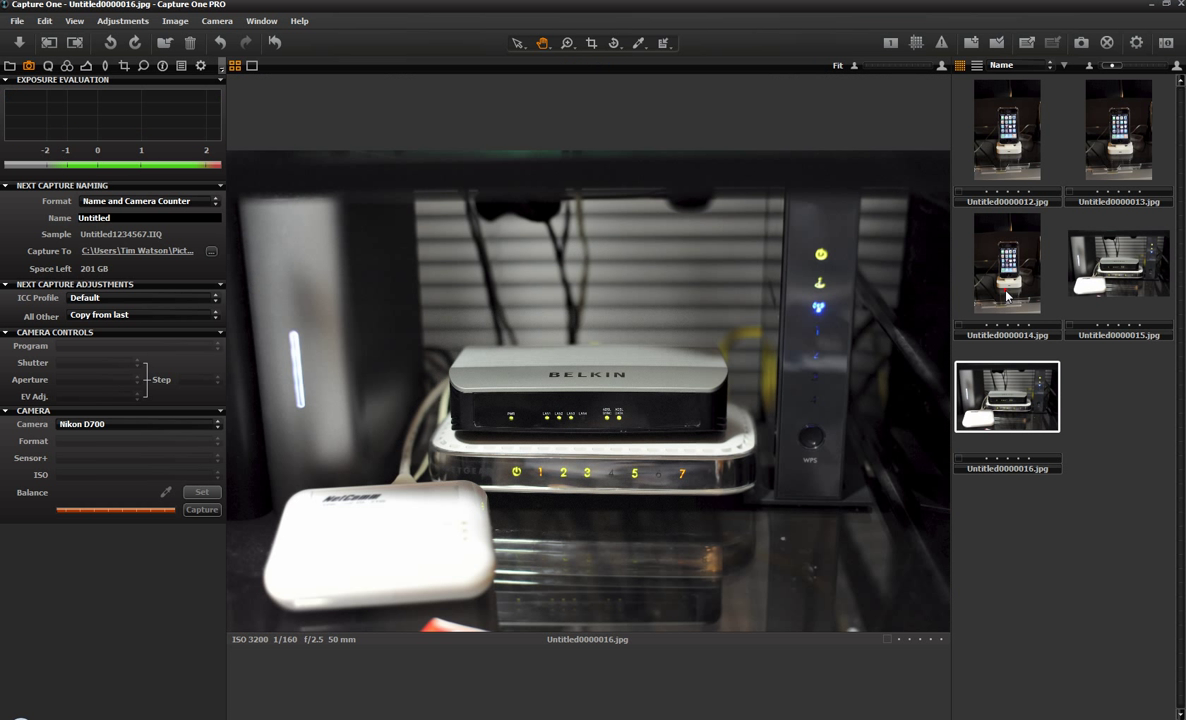
left_click(1008, 296)
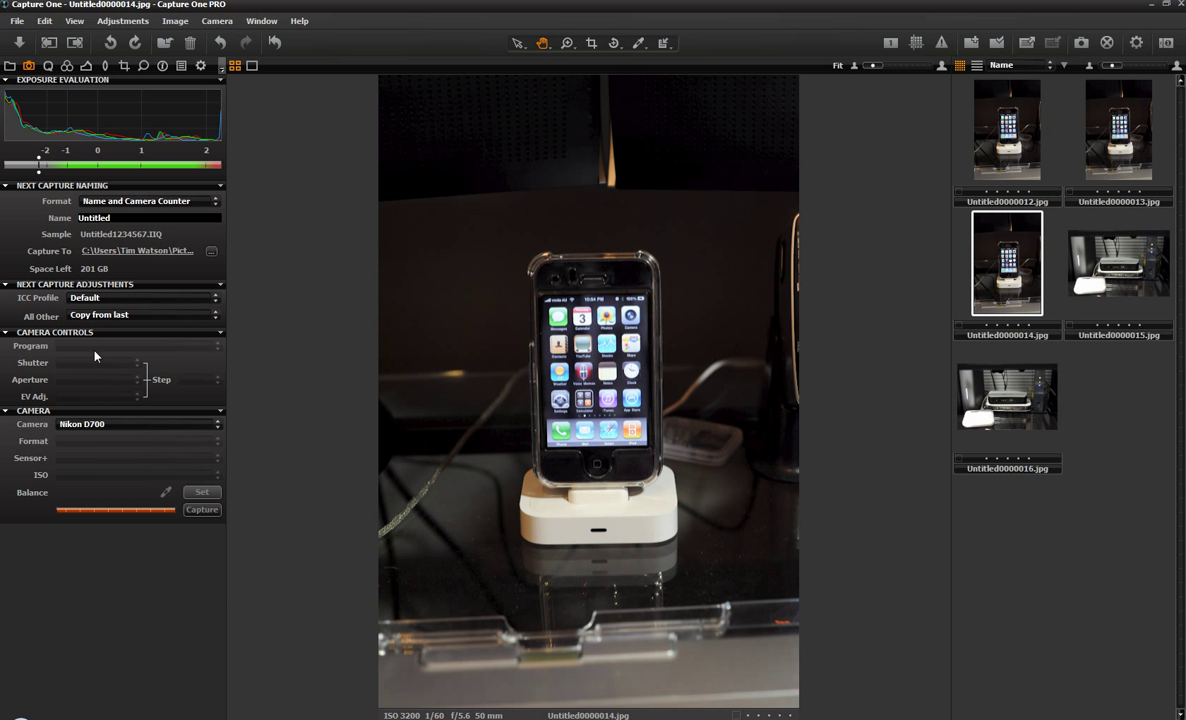
In the Quick tools, try Auto white balance, then reset it to As Shot.
left_click(48, 66)
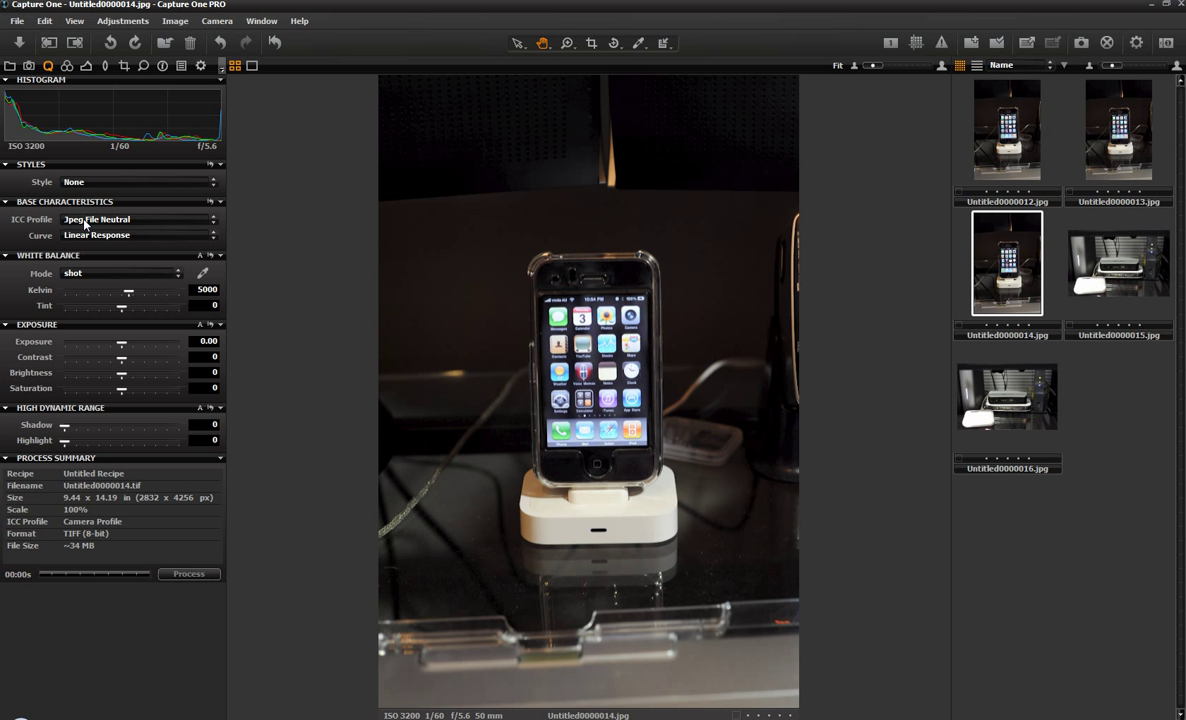
left_click(212, 235)
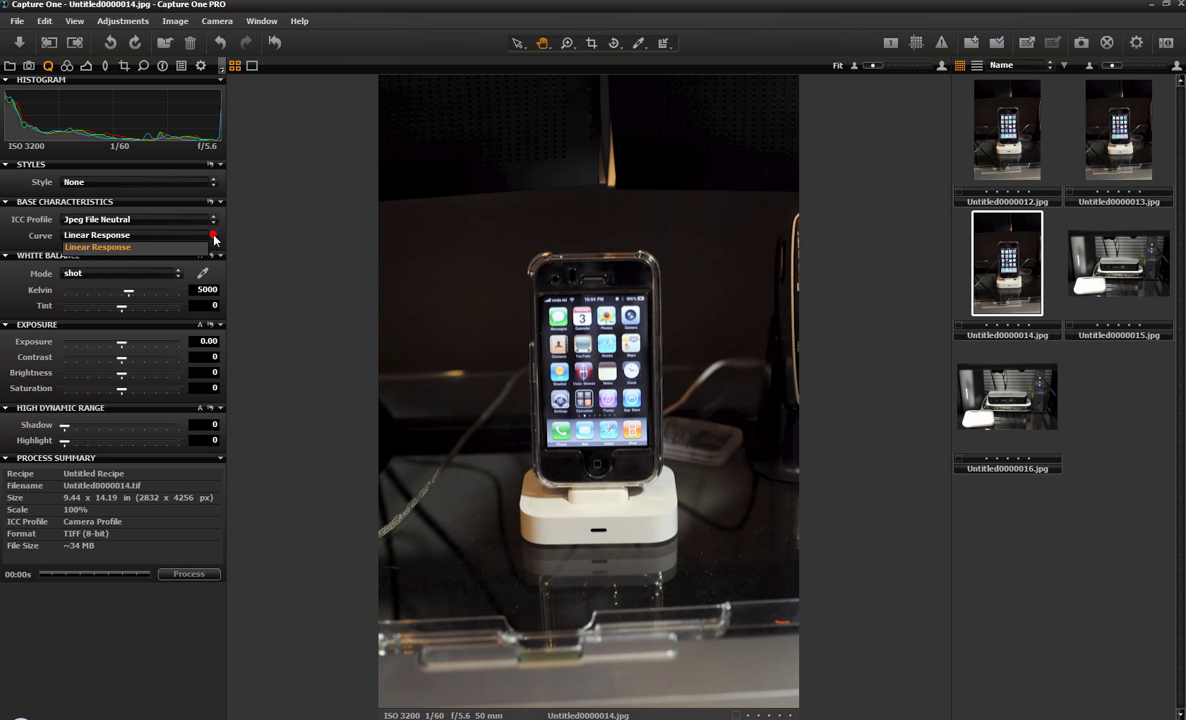
left_click(173, 273)
left_click(176, 272)
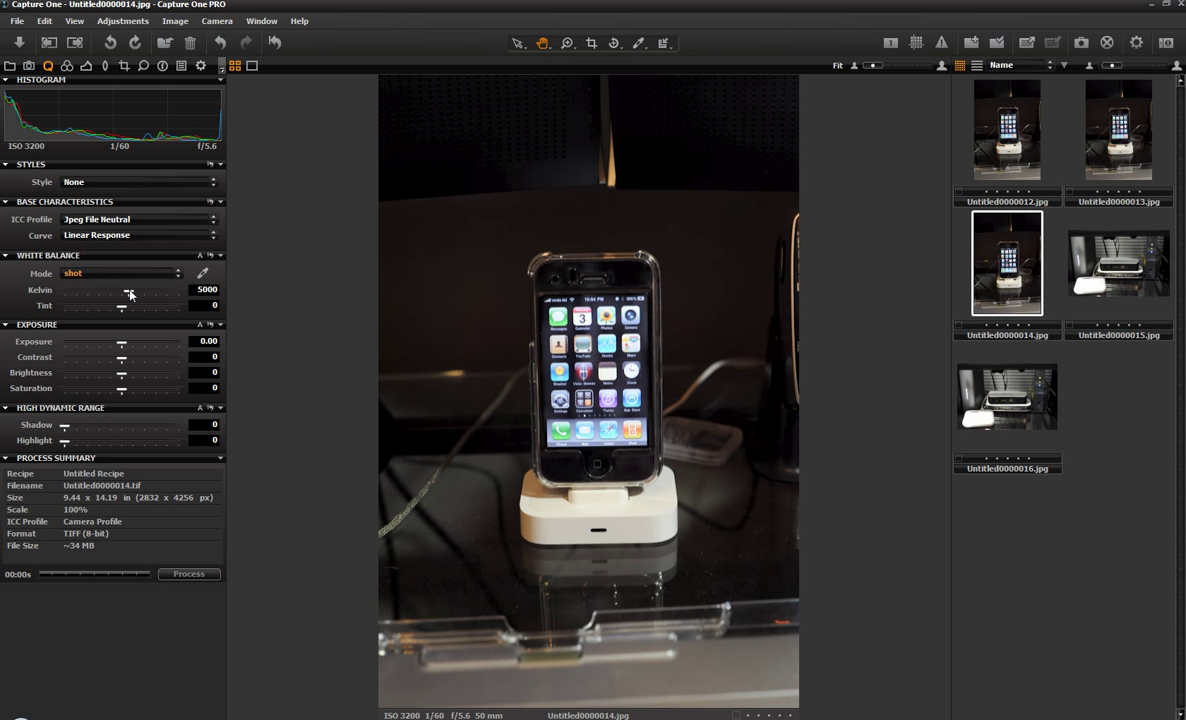
left_click(201, 257)
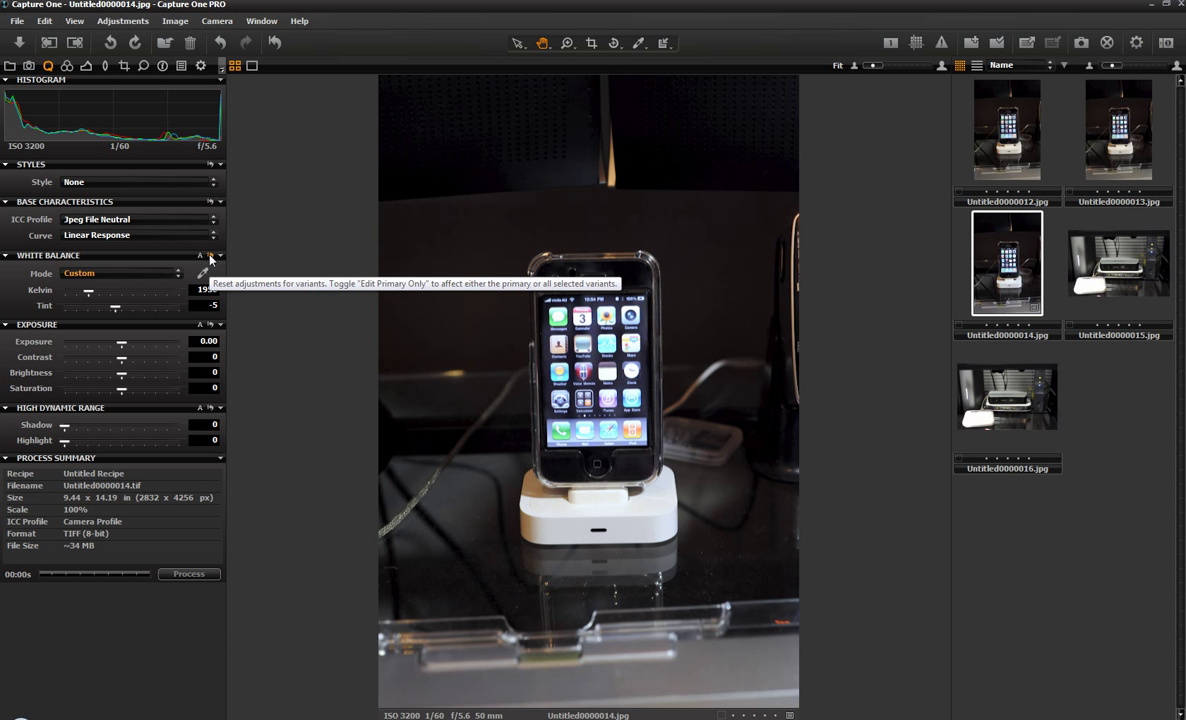
left_click(210, 257)
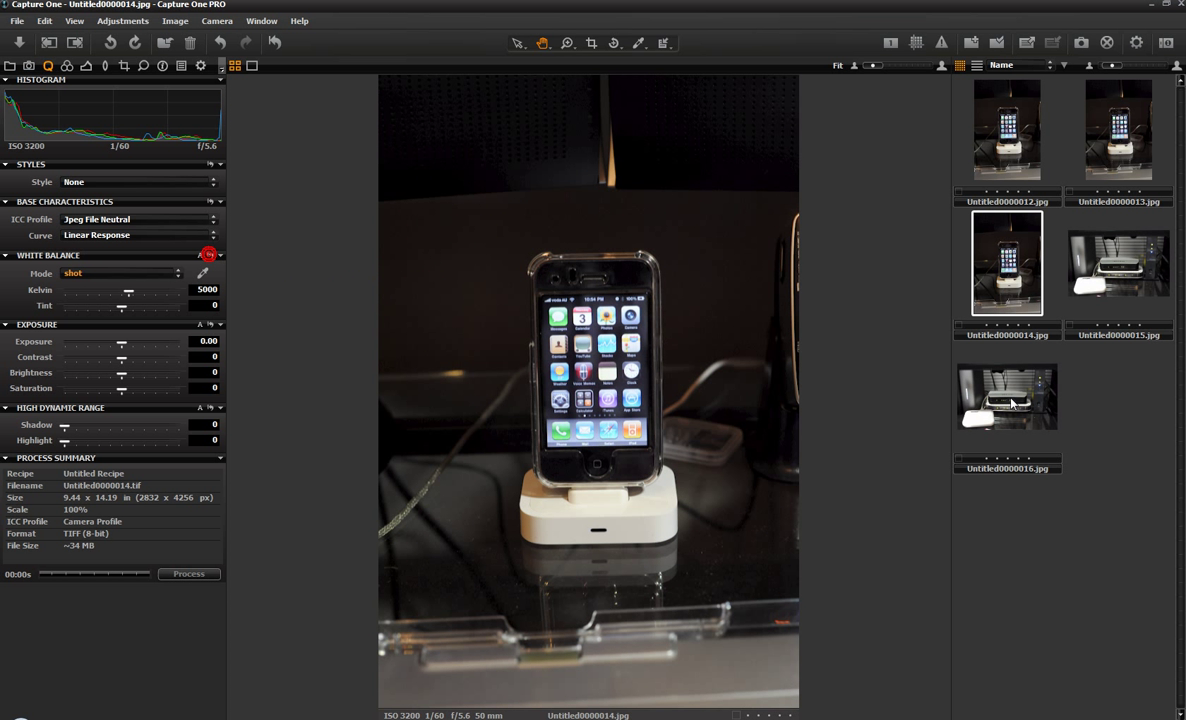
On Untitled0000016, try exposure changes, reset exposure to 0.00, and raise Highlight to 37.
left_click(1012, 404)
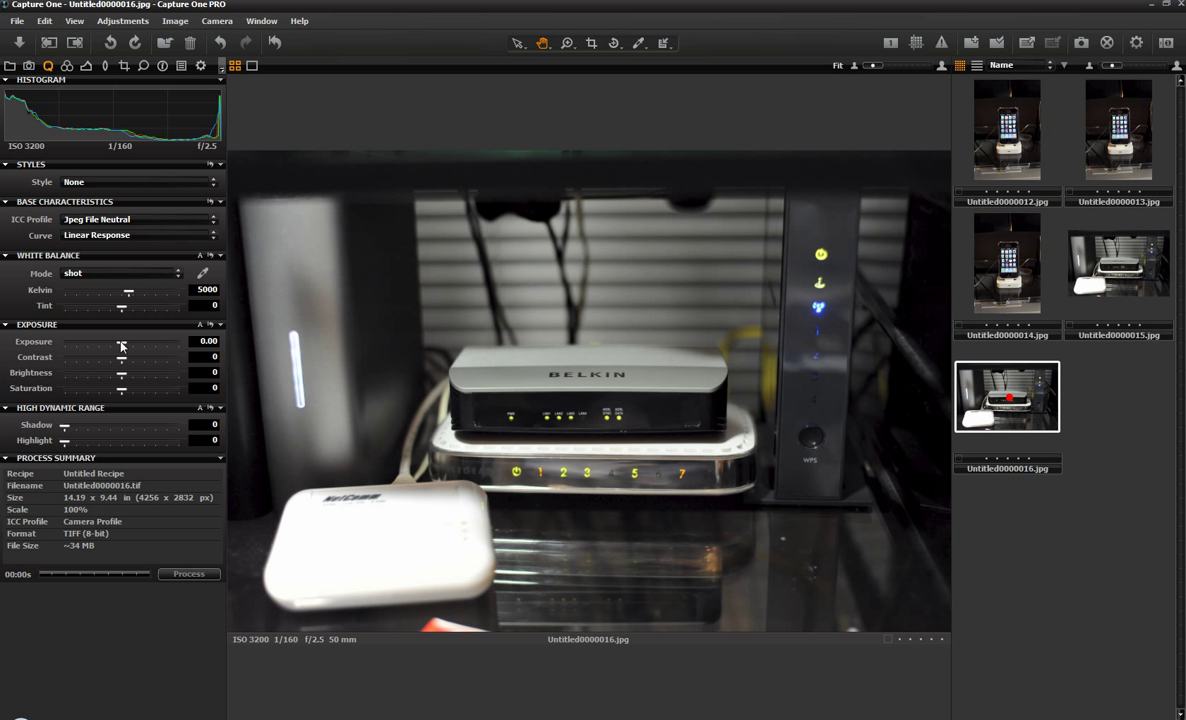
mouse_move(121, 345)
left_mouse_down()
mouse_move(148, 345)
mouse_move(108, 344)
left_mouse_up()
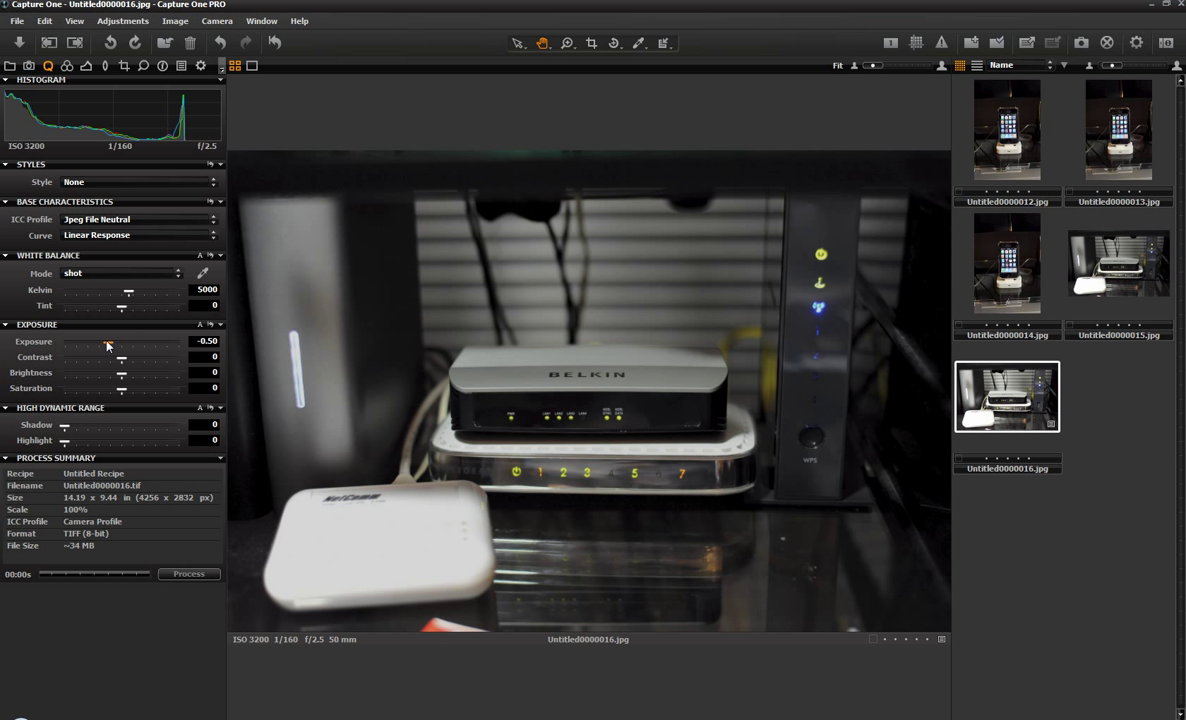
left_click_drag(108, 345, 100, 345)
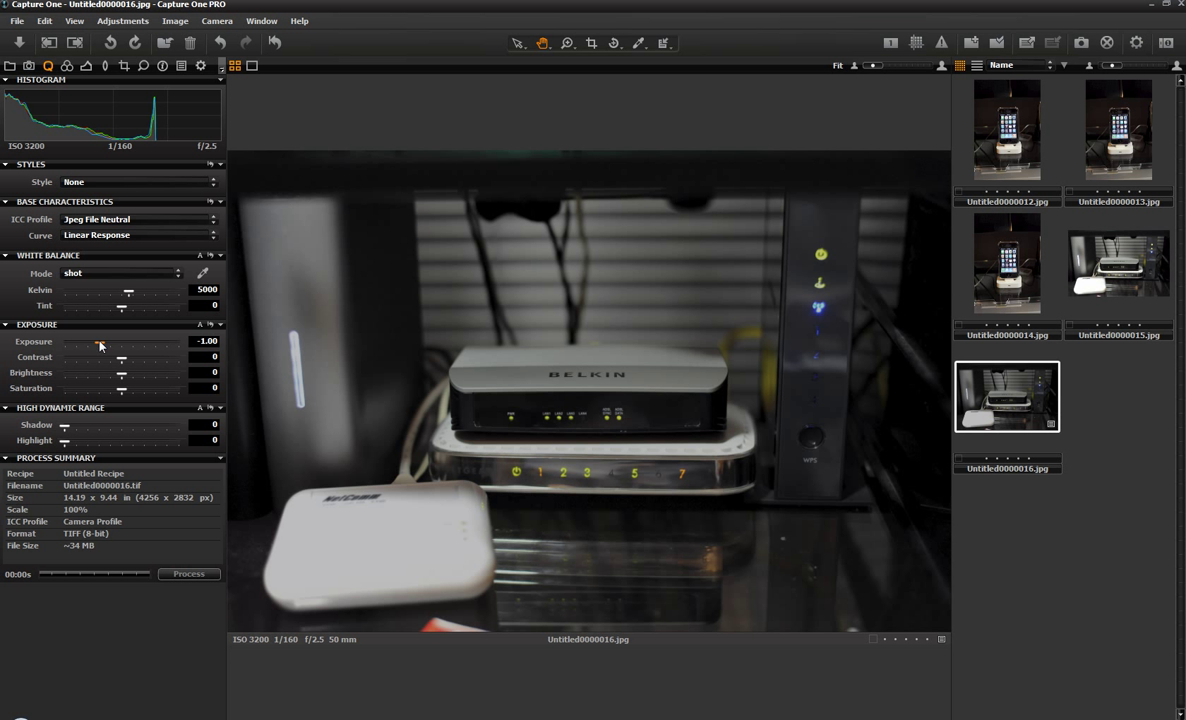
left_click(209, 325)
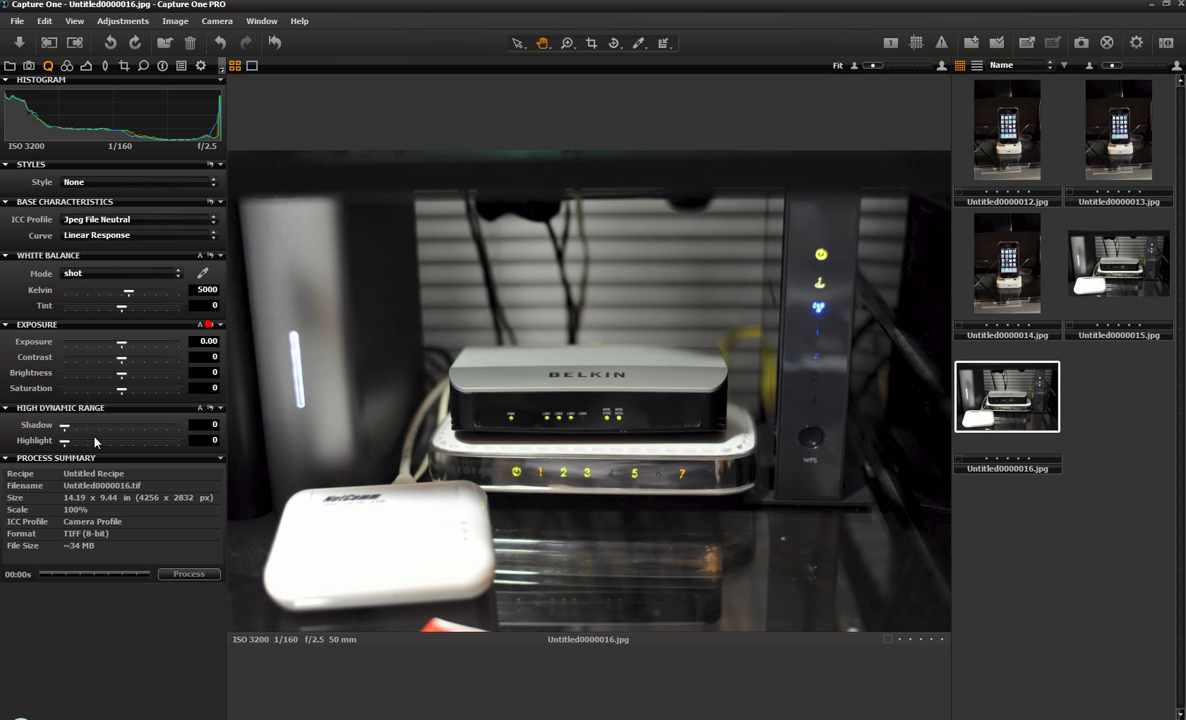
mouse_move(64, 426)
left_mouse_down()
mouse_move(119, 427)
mouse_move(66, 444)
mouse_move(107, 441)
mouse_move(64, 445)
left_mouse_up()
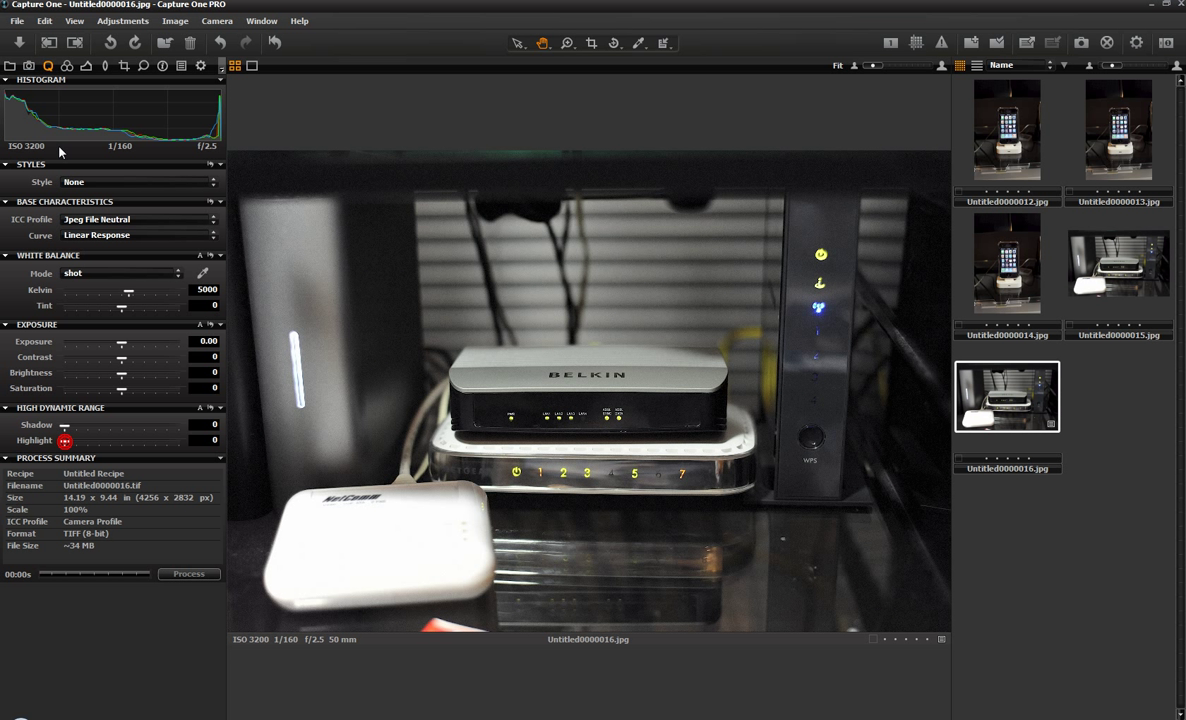
Experiment with Kelvin temperature and a red Color Balance tint, then reset both to defaults.
left_click(67, 66)
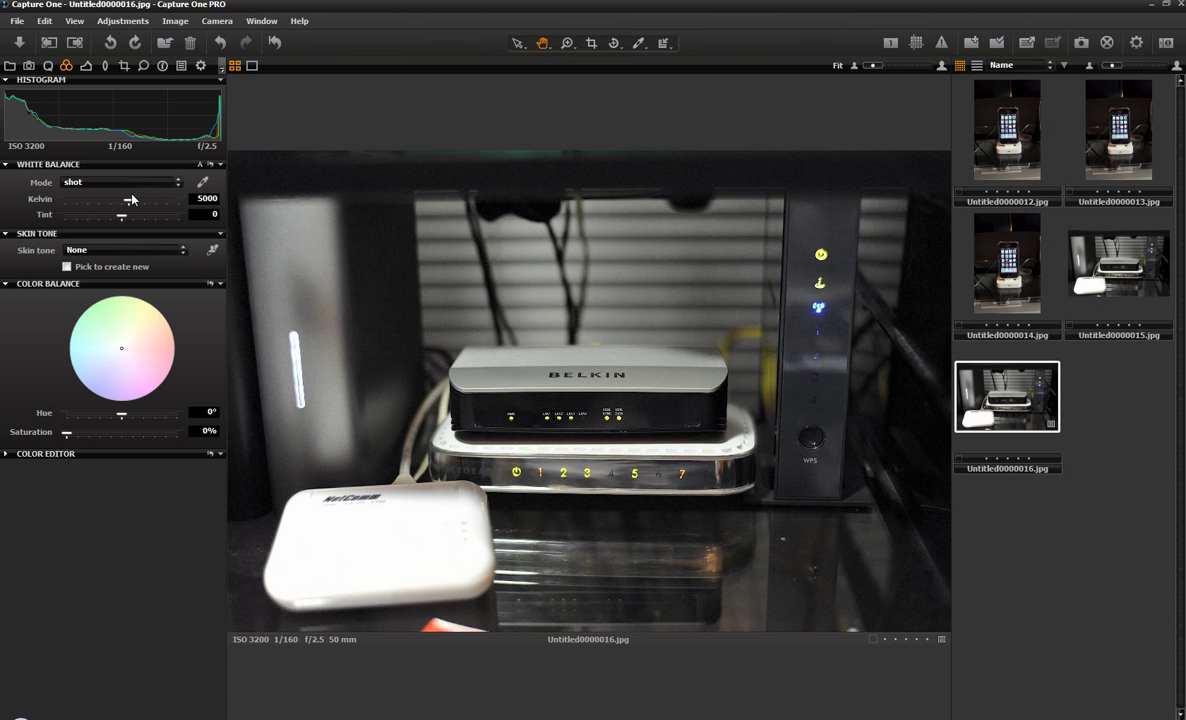
left_click_drag(122, 200, 155, 206)
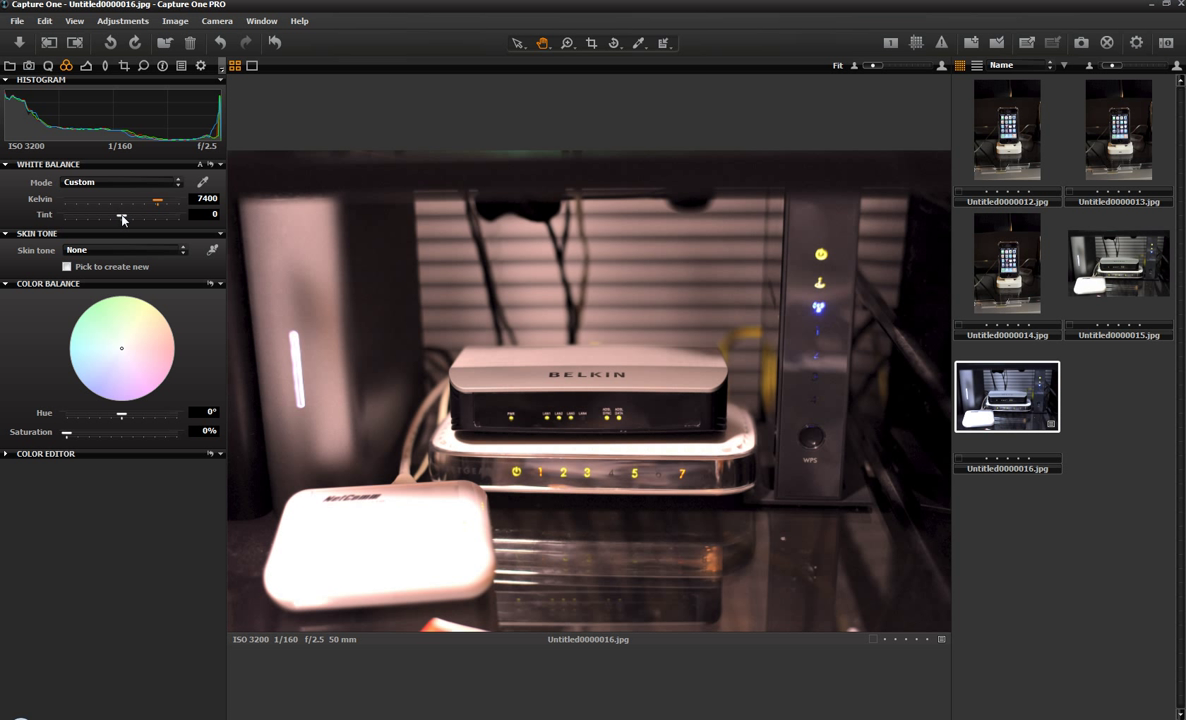
left_click(120, 215)
left_click(121, 216)
key("ctrl+z")
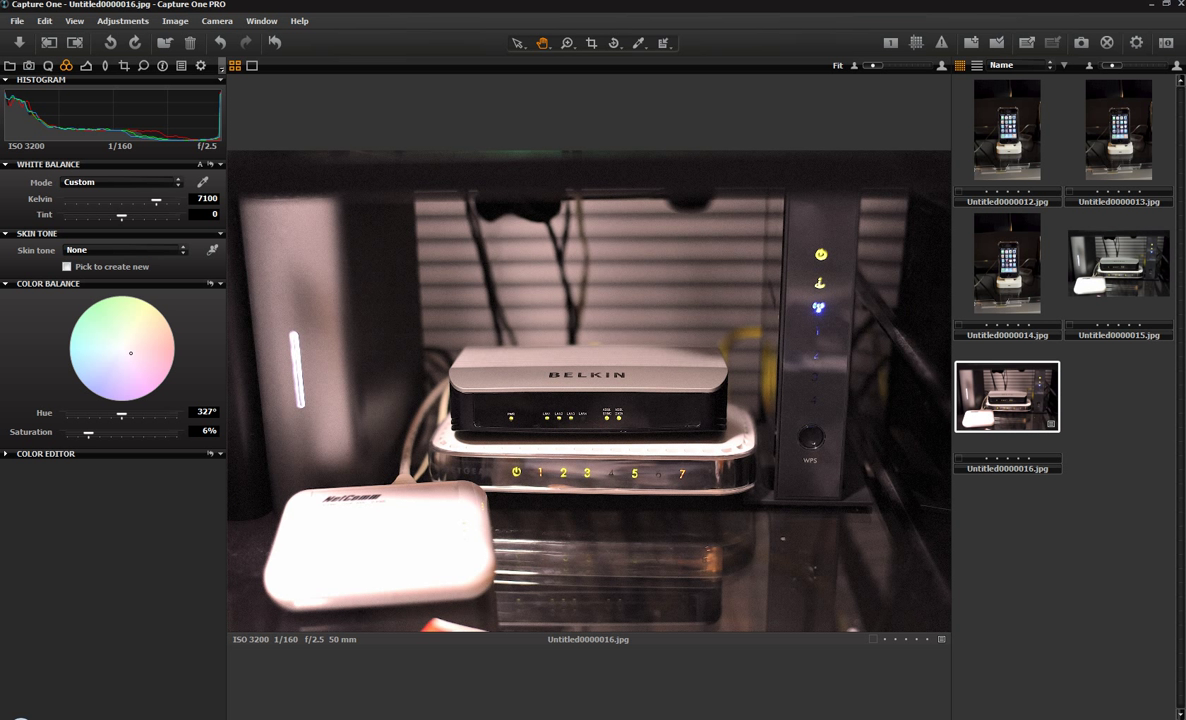
left_click_drag(98, 343, 122, 326)
left_click(210, 285)
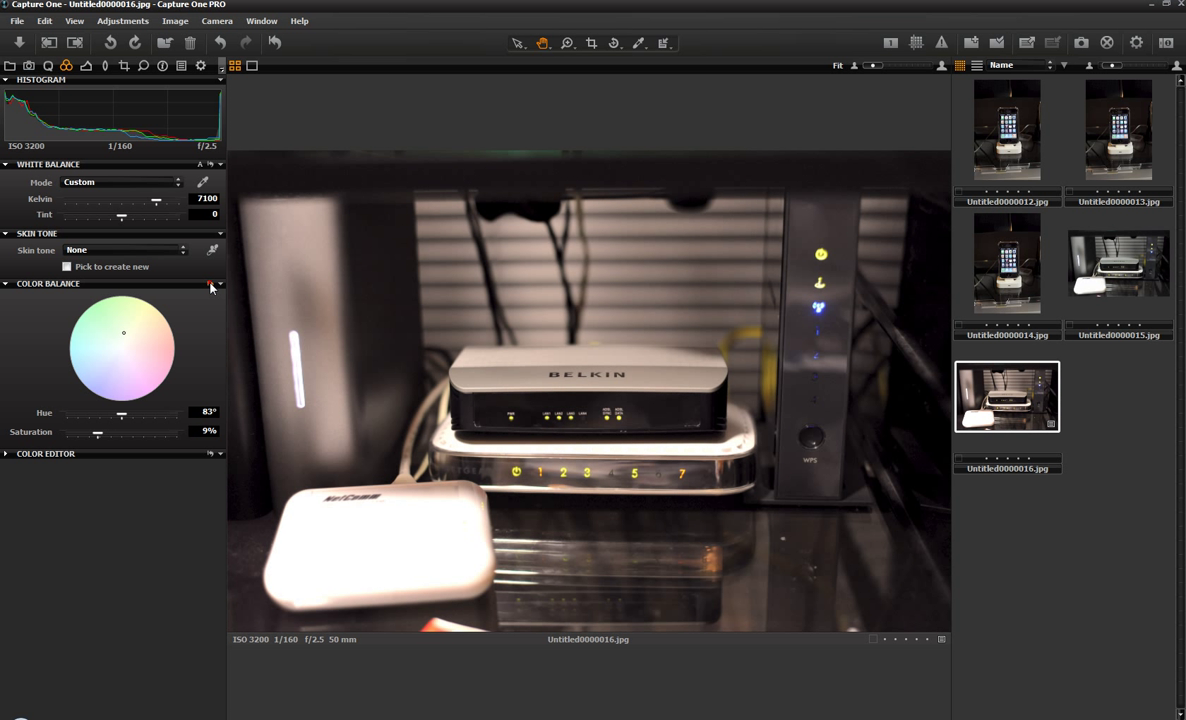
left_click(210, 285)
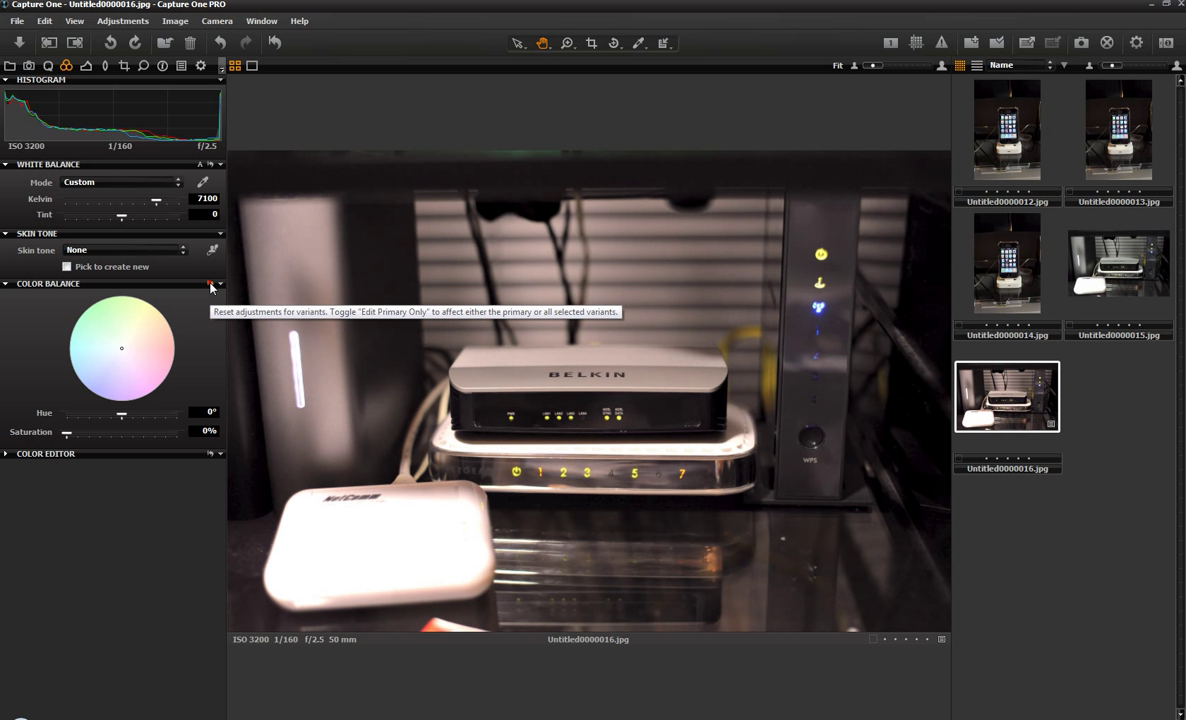
left_click(208, 168)
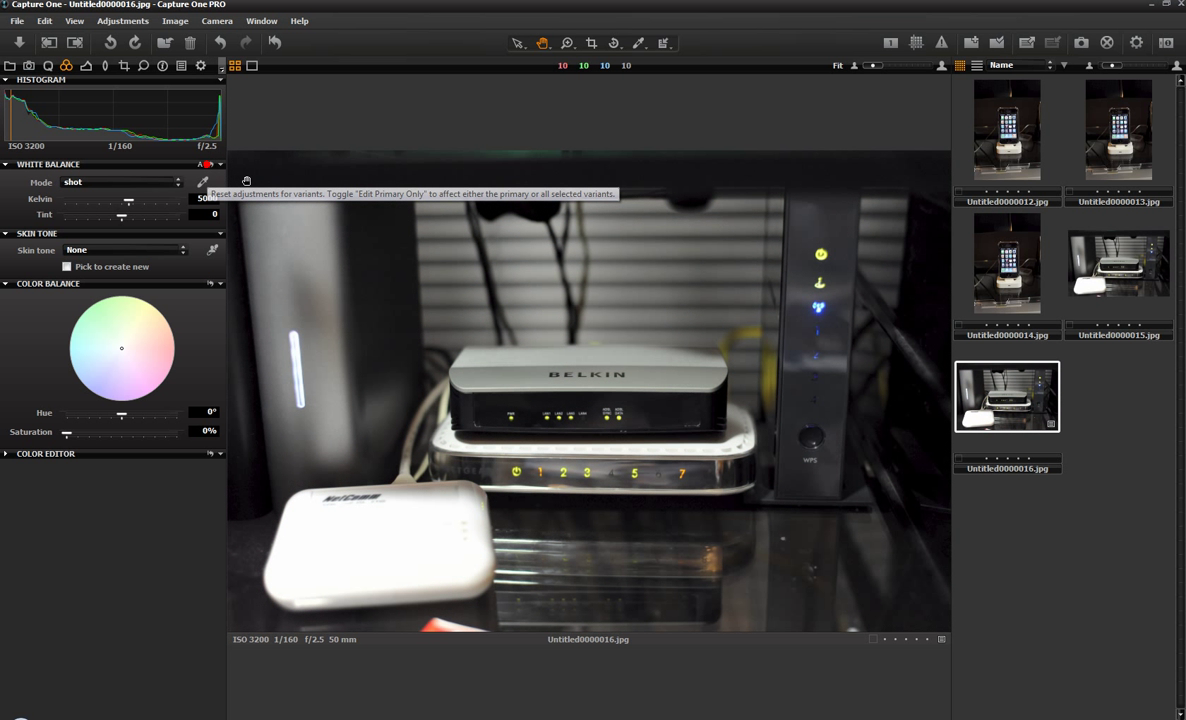
Try Levels and Curve adjustments, reset the curve straight, and apply auto Levels (1–253).
left_click(86, 68)
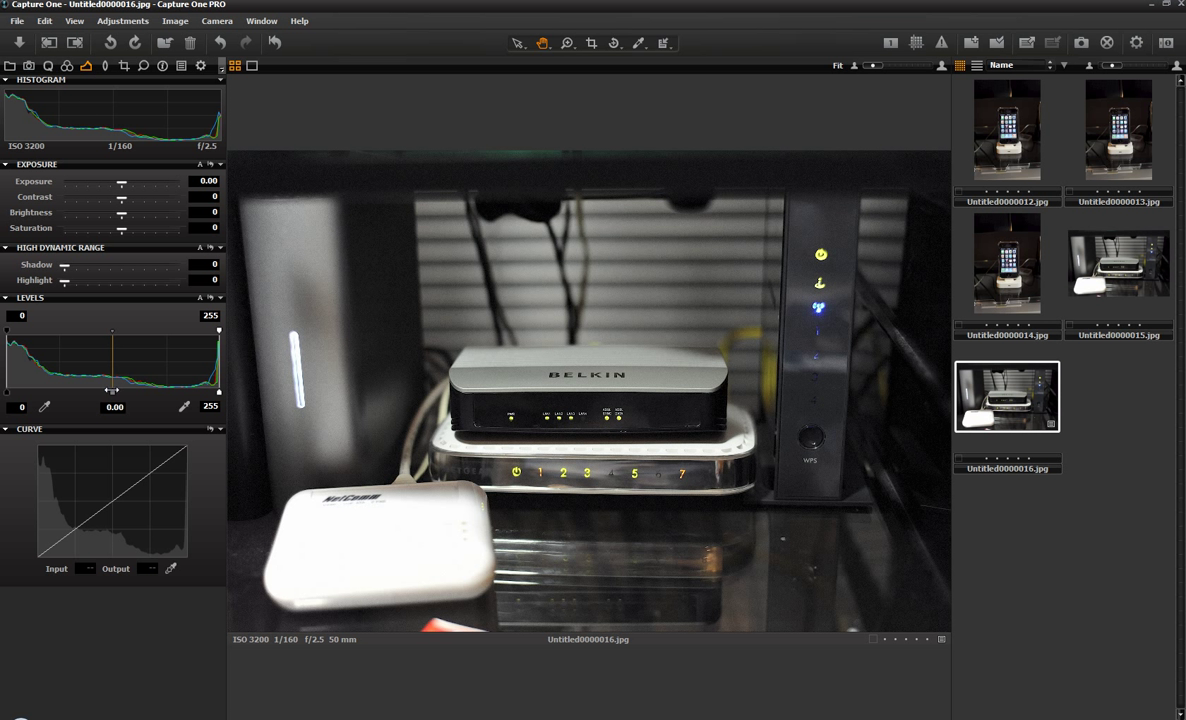
left_click_drag(219, 392, 190, 393)
double_click(190, 393)
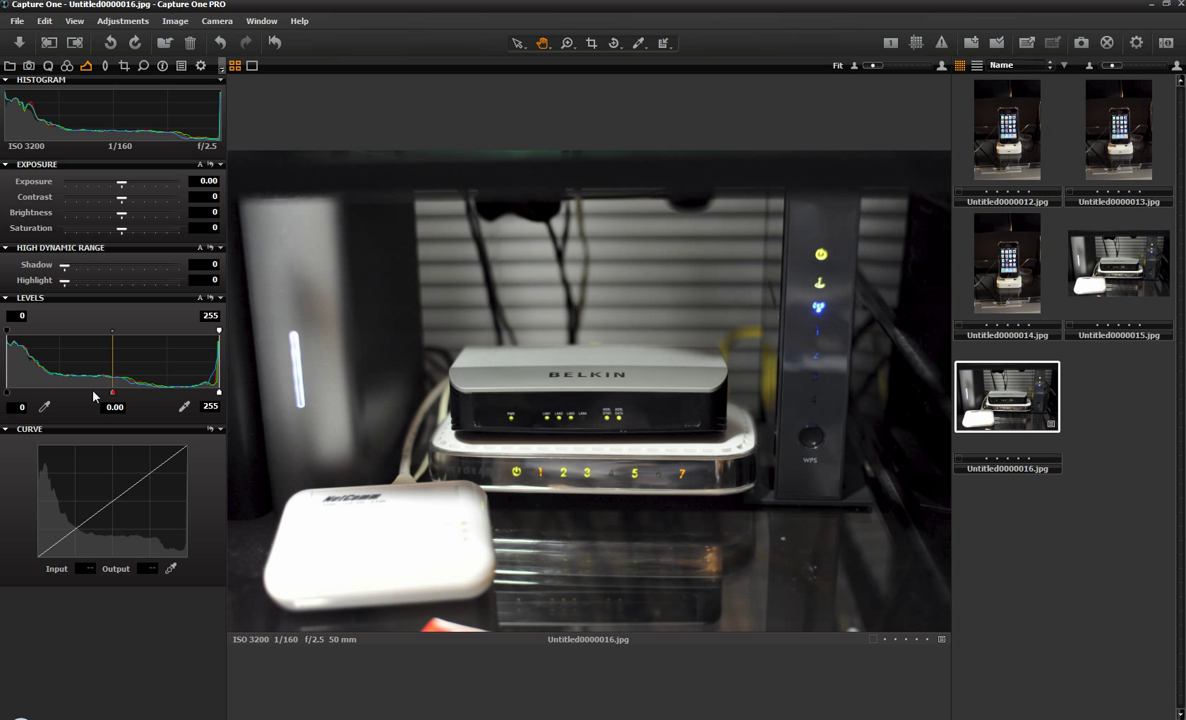
left_click_drag(94, 396, 96, 397)
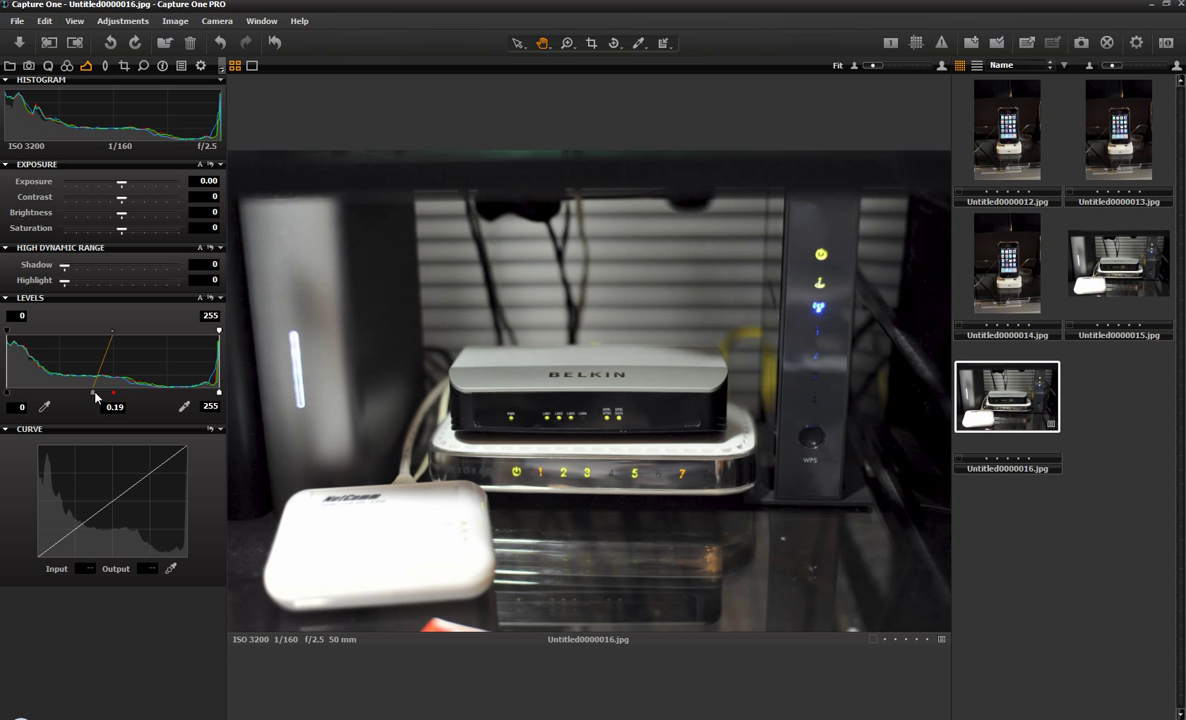
double_click(96, 397)
mouse_move(4, 394)
left_mouse_down()
mouse_move(38, 394)
mouse_move(1, 397)
left_mouse_up()
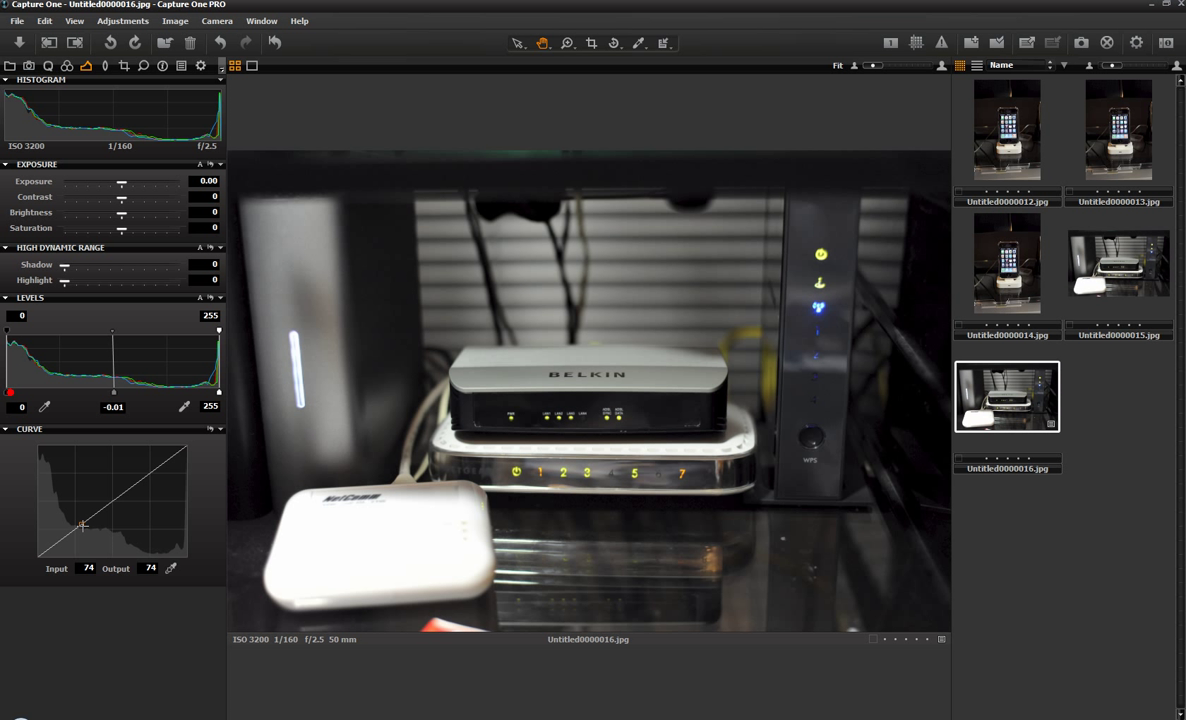
left_click_drag(82, 524, 107, 489)
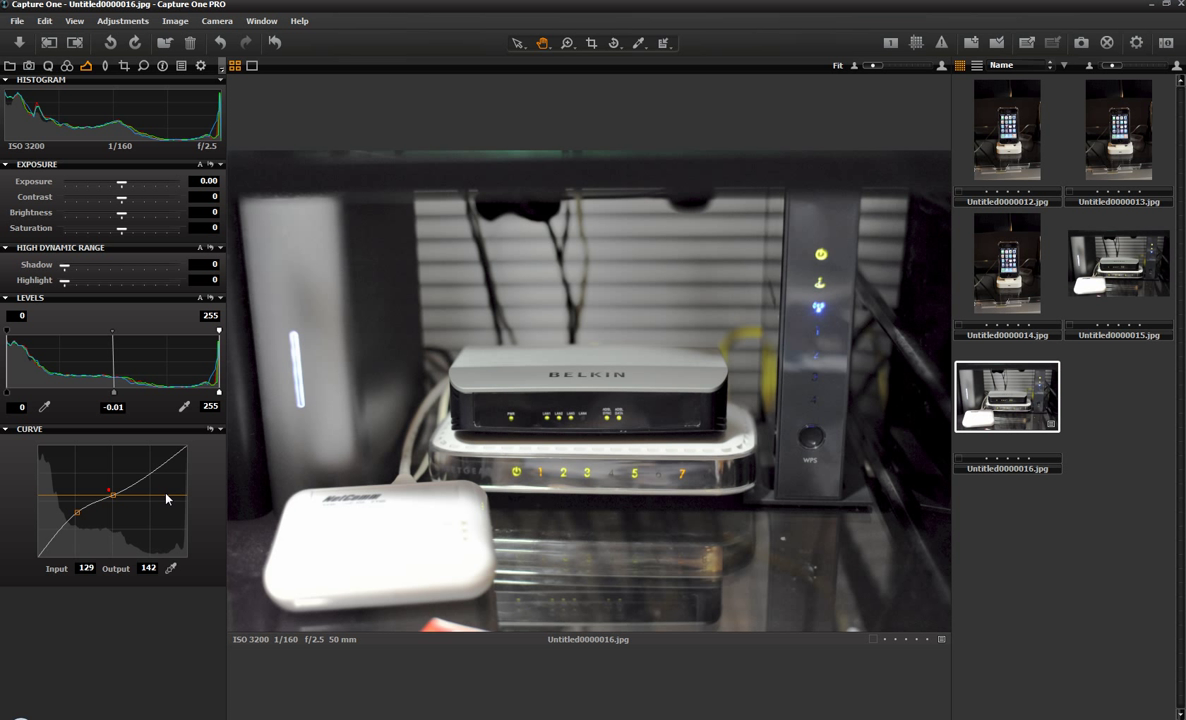
left_click(210, 429)
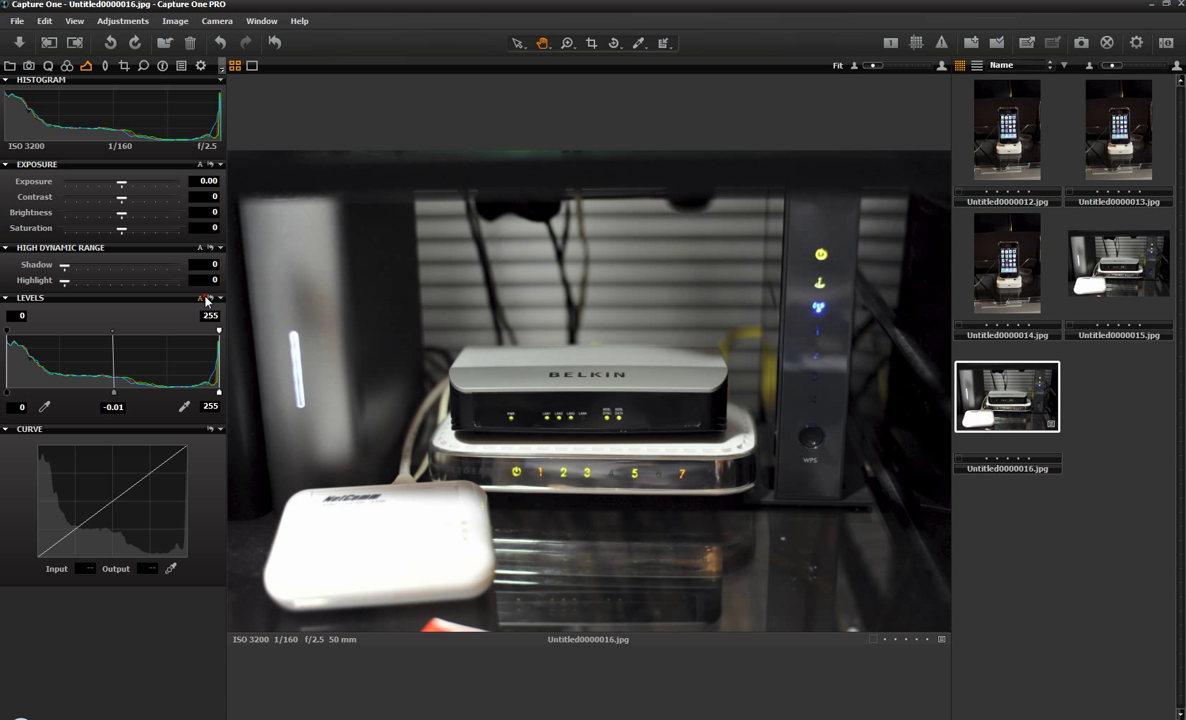
left_click(204, 299)
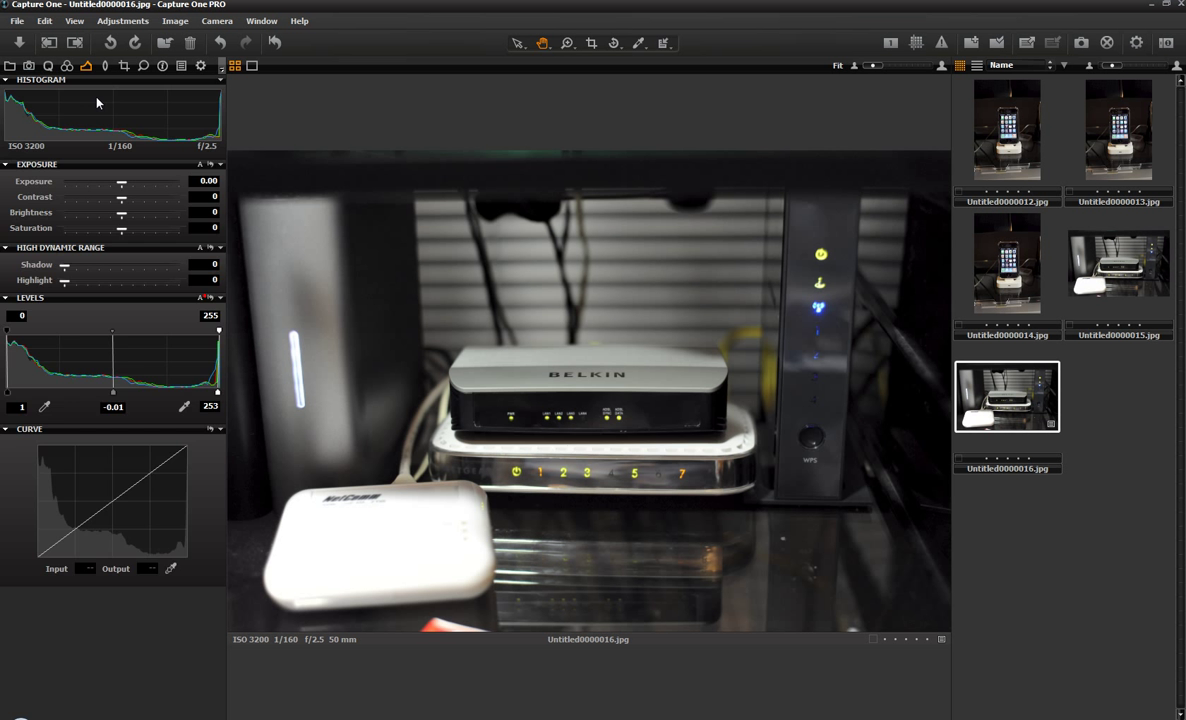
Check the Lens Correction profile choices, then show the crop, rotation and overlay tools.
left_click(105, 65)
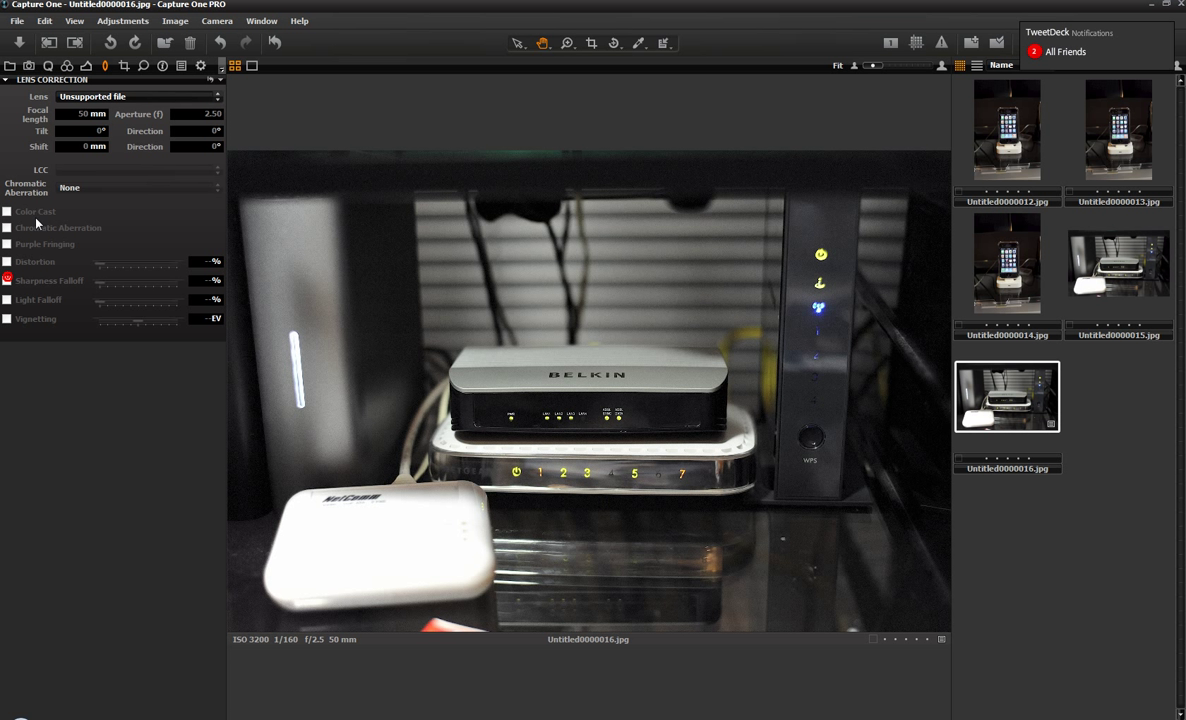
left_click(119, 98)
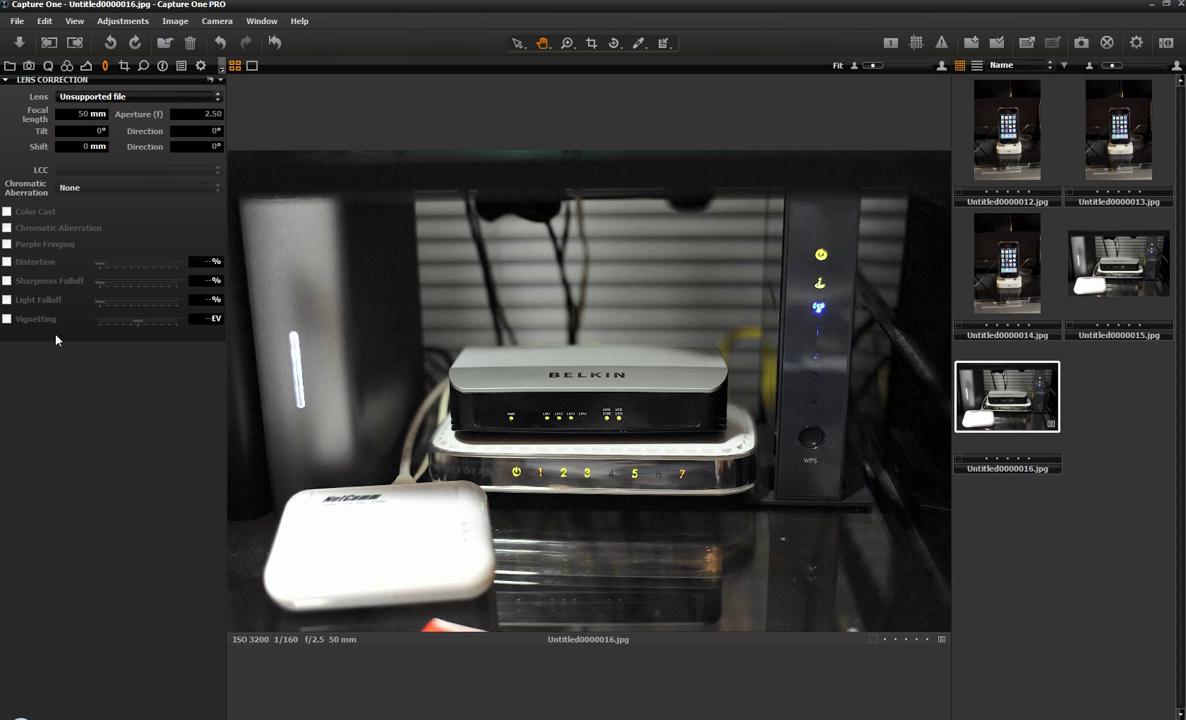
left_click(124, 65)
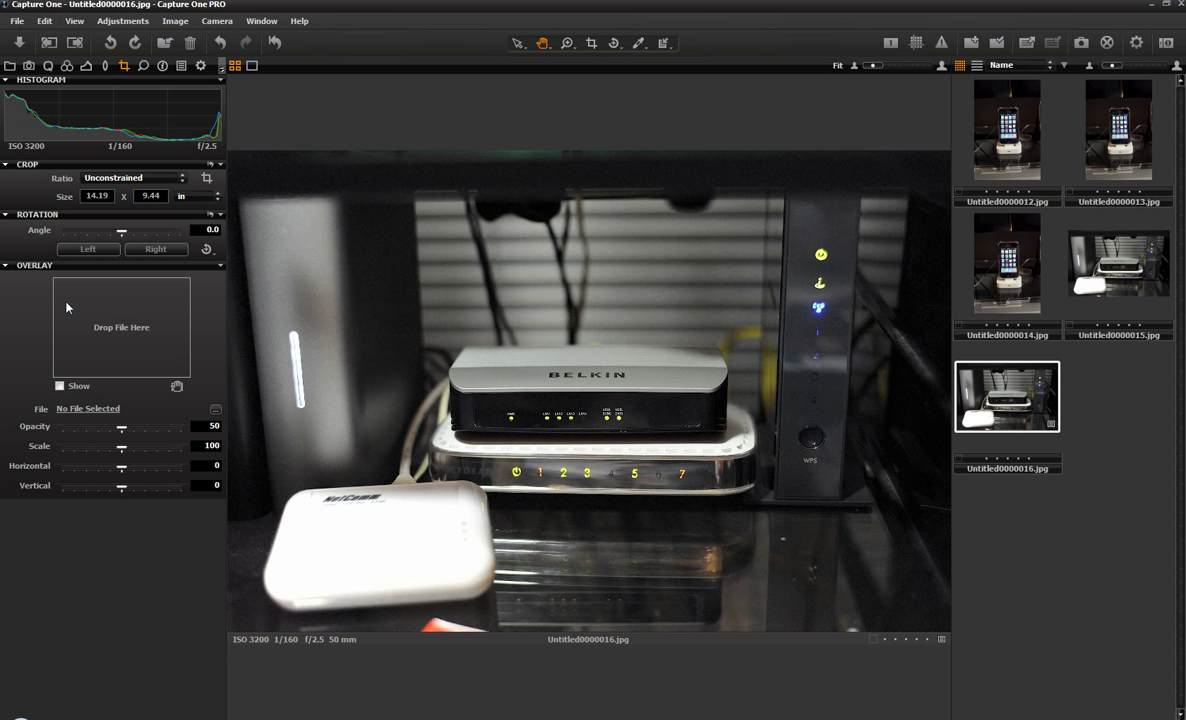
Try Sharpening Amount 126 and Luminance noise reduction 67 at 67% zoom, resetting both.
left_click(144, 66)
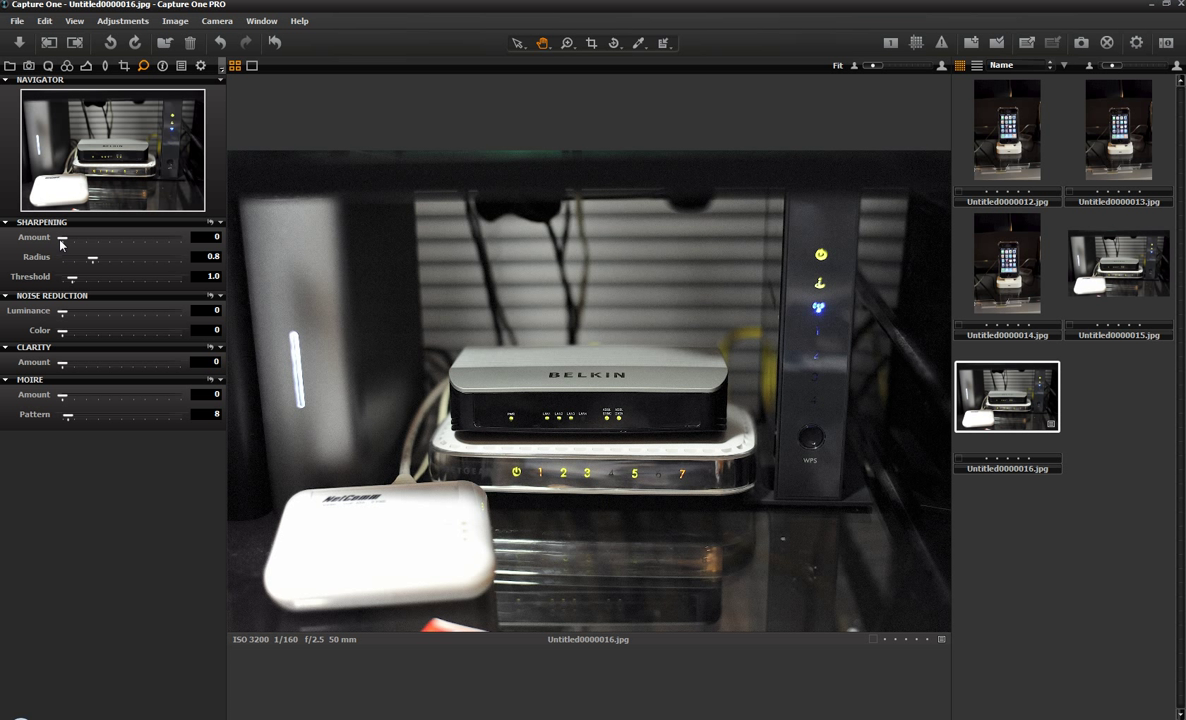
left_click_drag(61, 238, 101, 277)
double_click(495, 405)
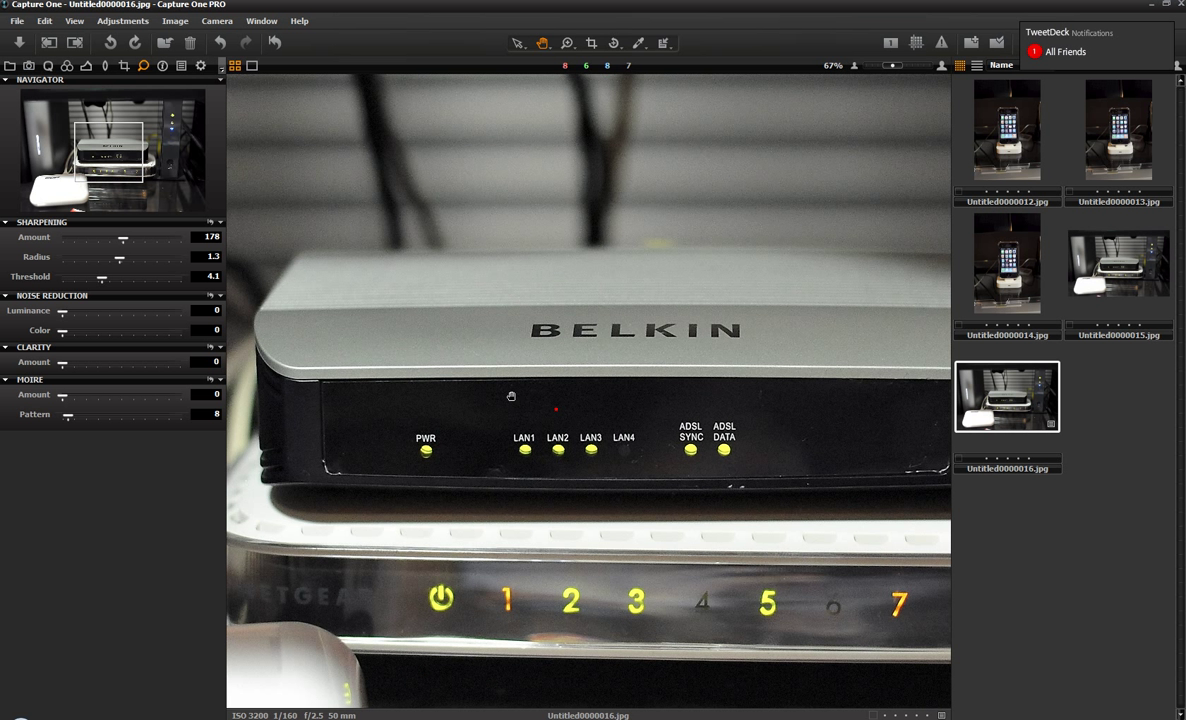
left_click(209, 224)
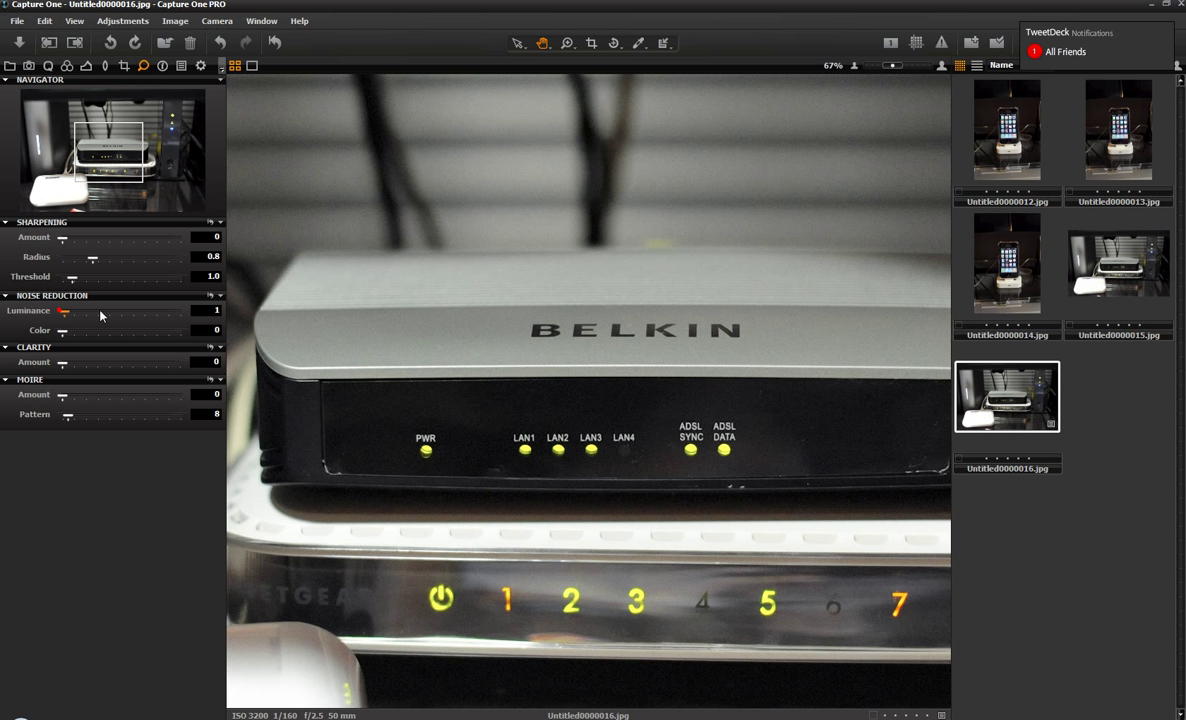
left_click_drag(100, 316, 141, 318)
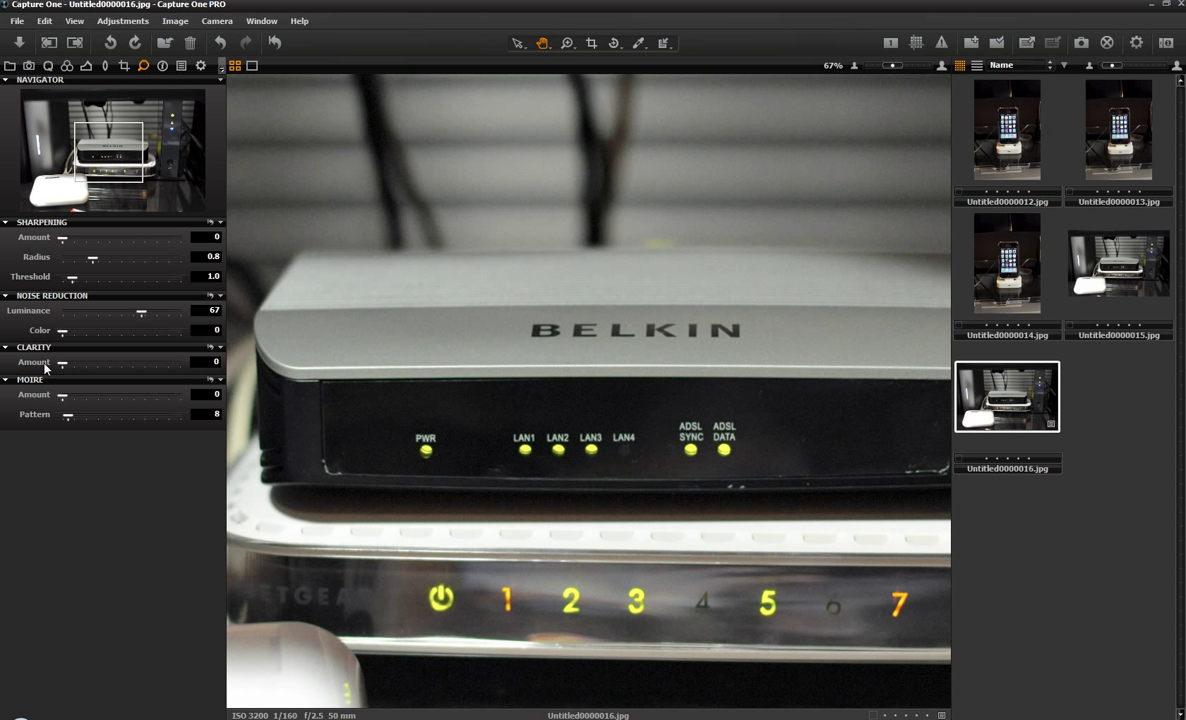
left_click(210, 296)
Check the router photo's metadata and clipboard, then show its TIFF 8-bit, 300 px/in process recipe.
left_click(162, 67)
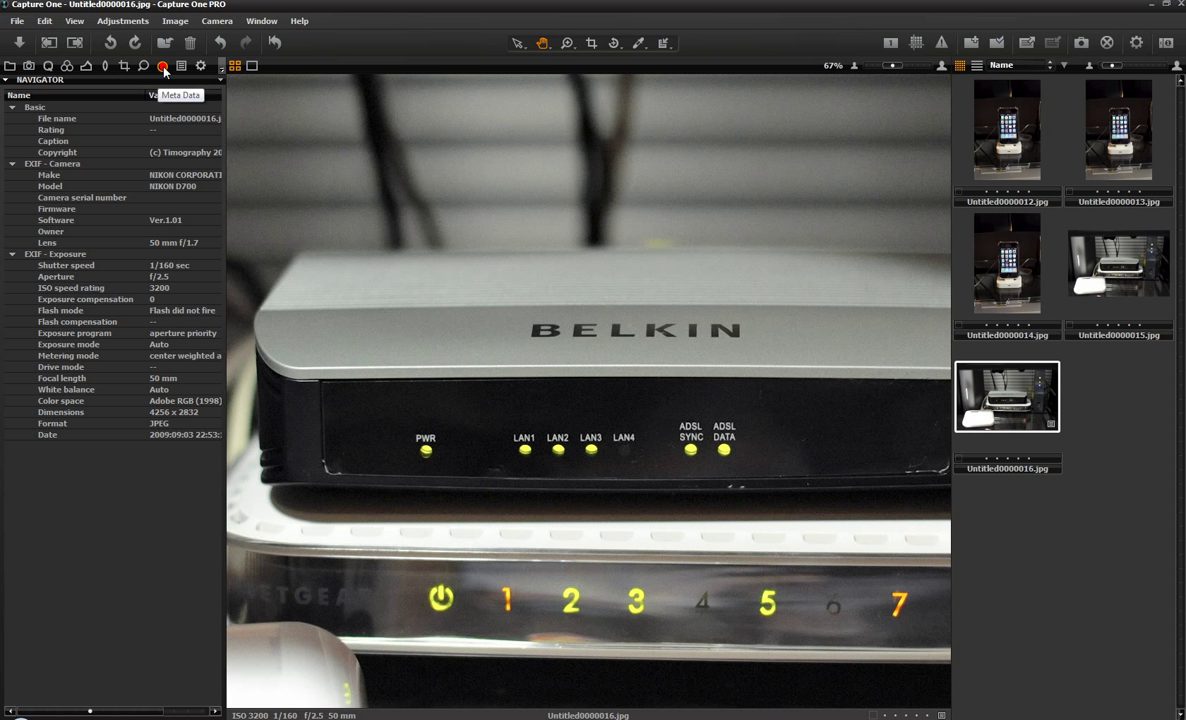
left_click(130, 711)
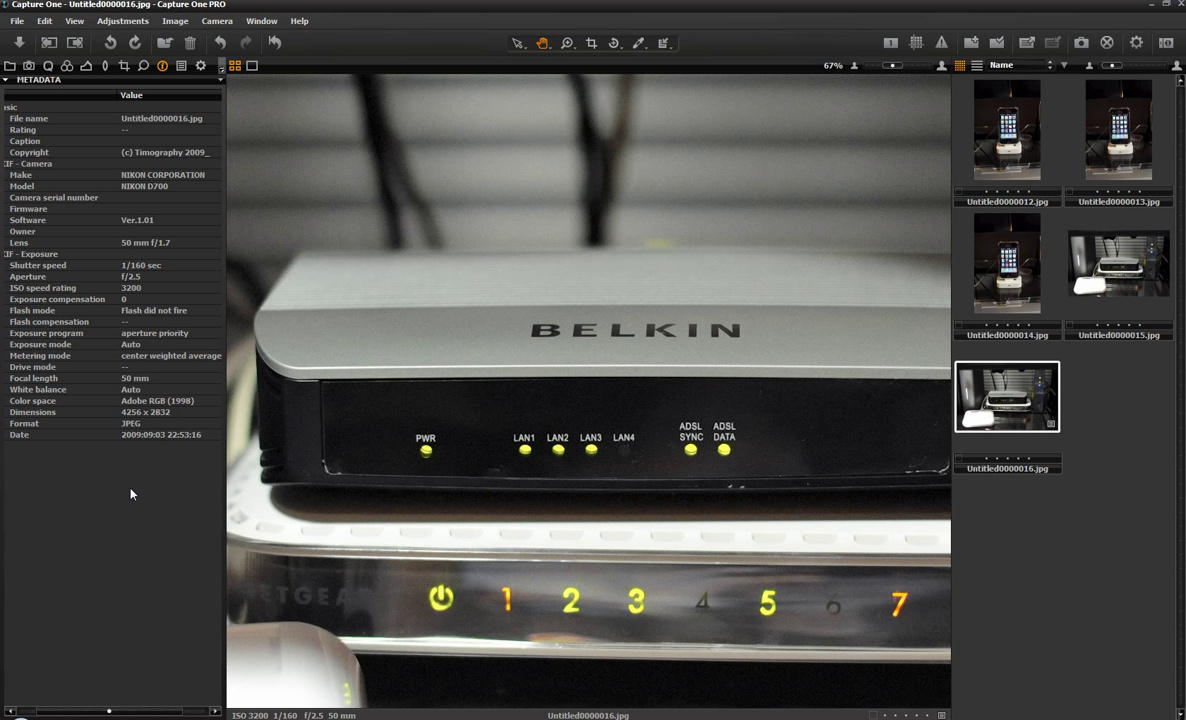
left_click(181, 66)
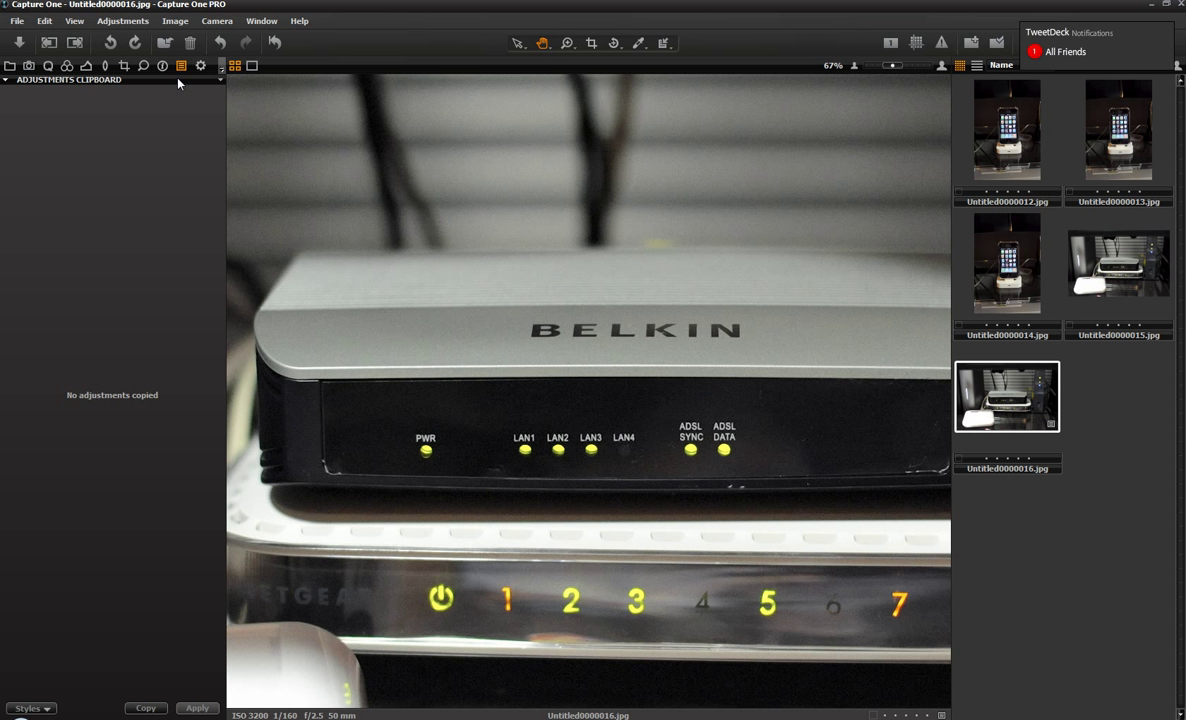
left_click(201, 66)
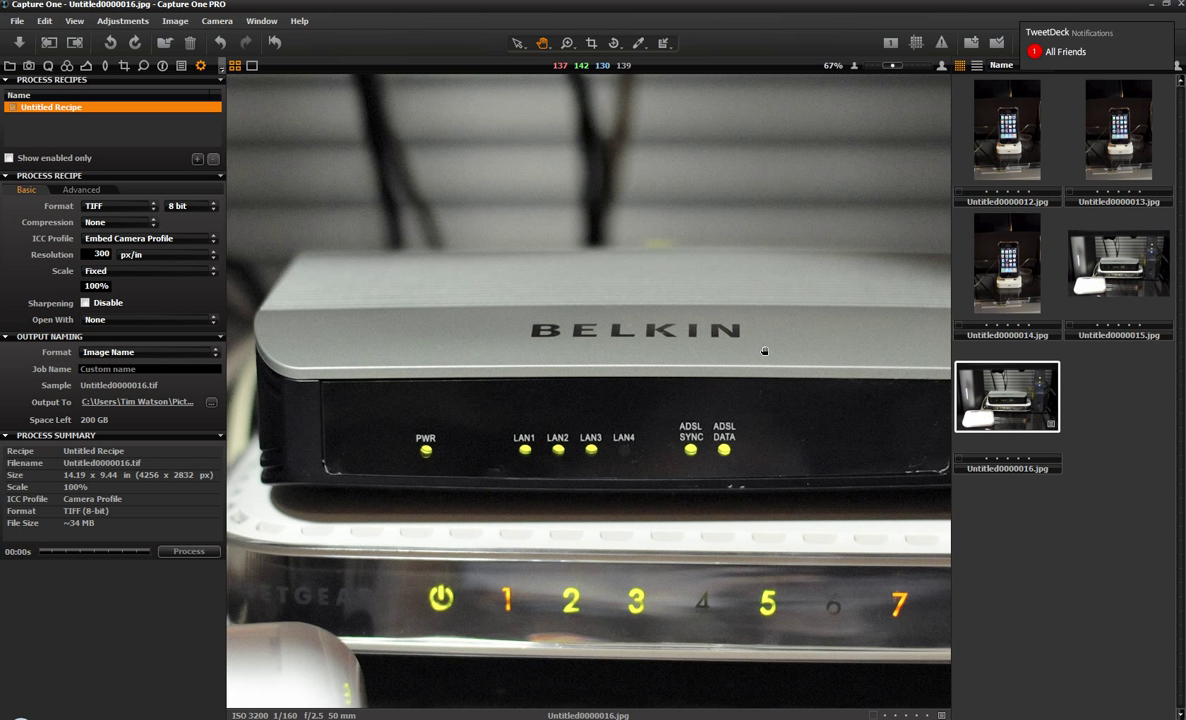
left_click(48, 66)
left_click(1025, 295)
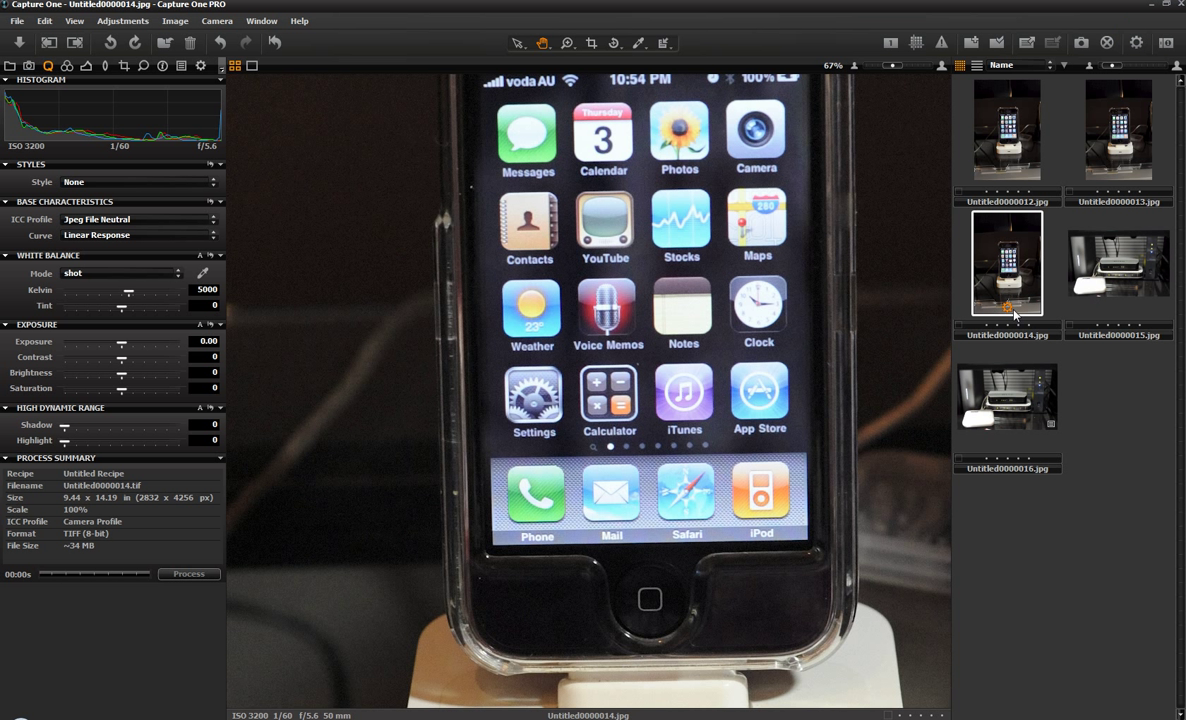
left_click(201, 65)
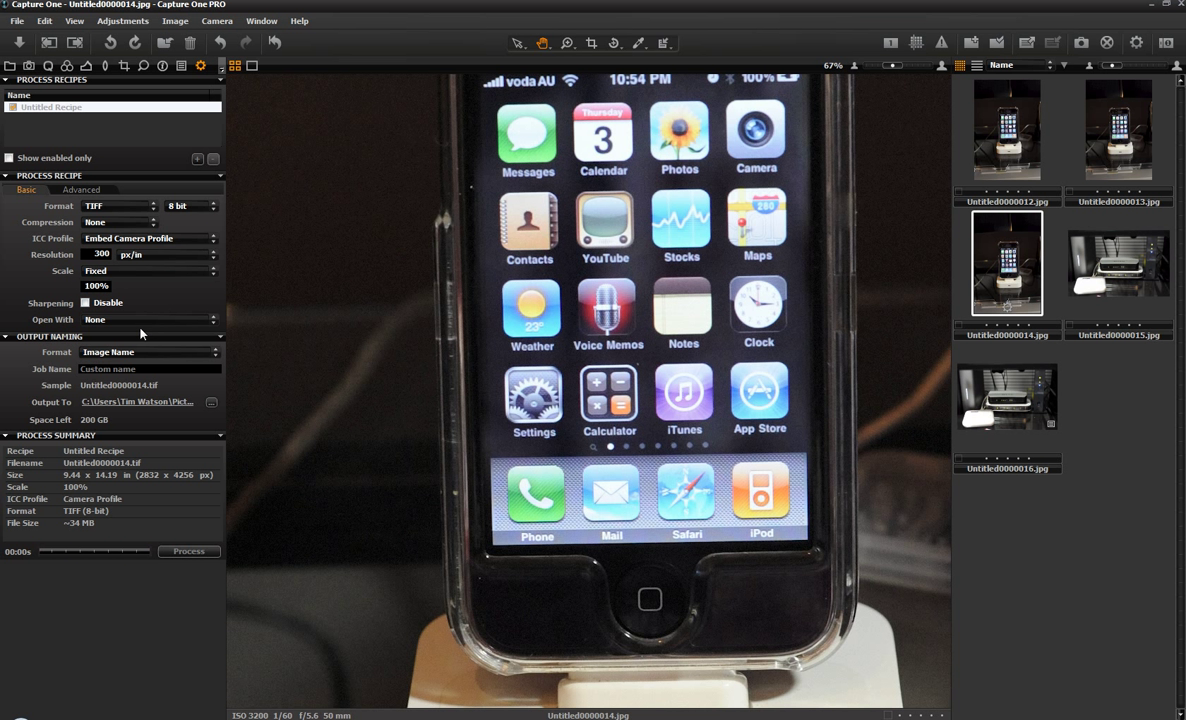
double_click(570, 337)
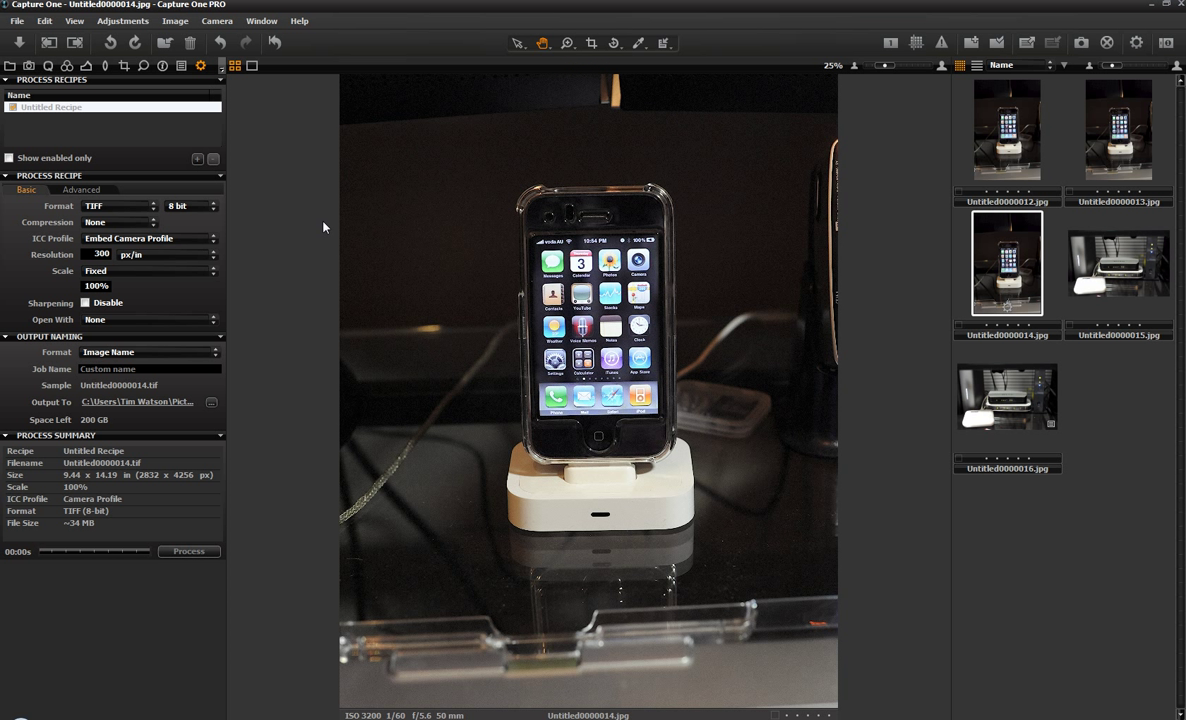
Return to router photo Untitled0000016 and show the Library tree with the last portrait folder selected.
left_click(1022, 434)
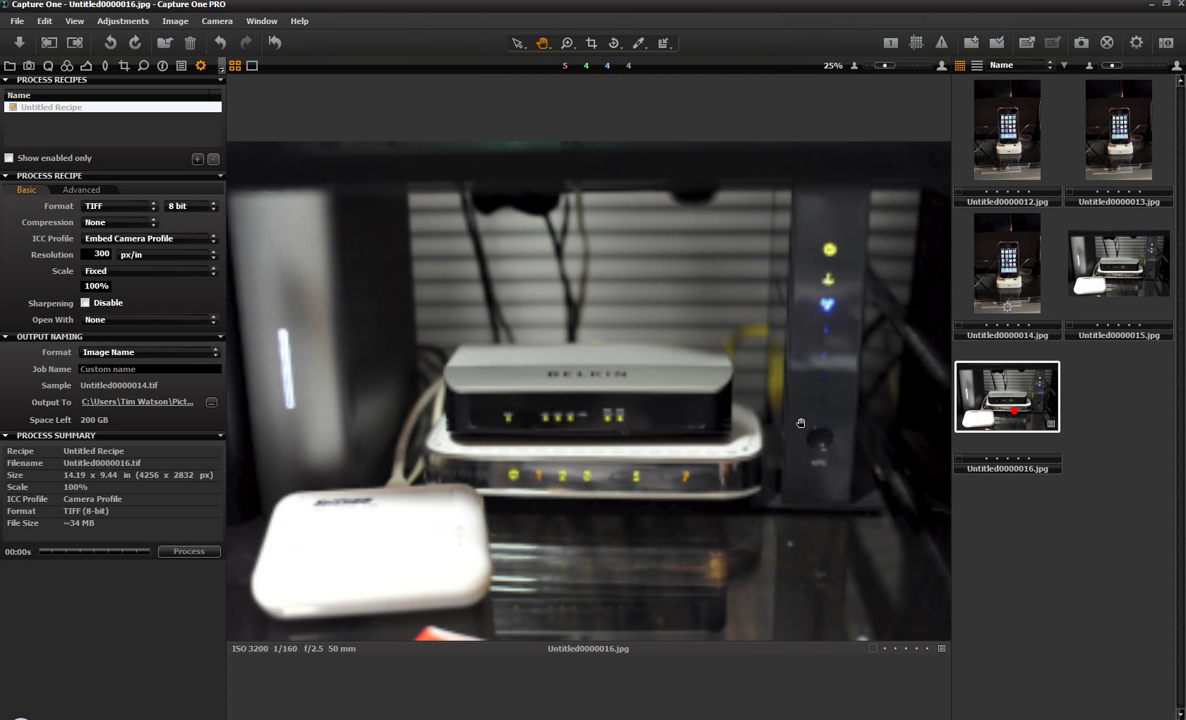
left_click(8, 66)
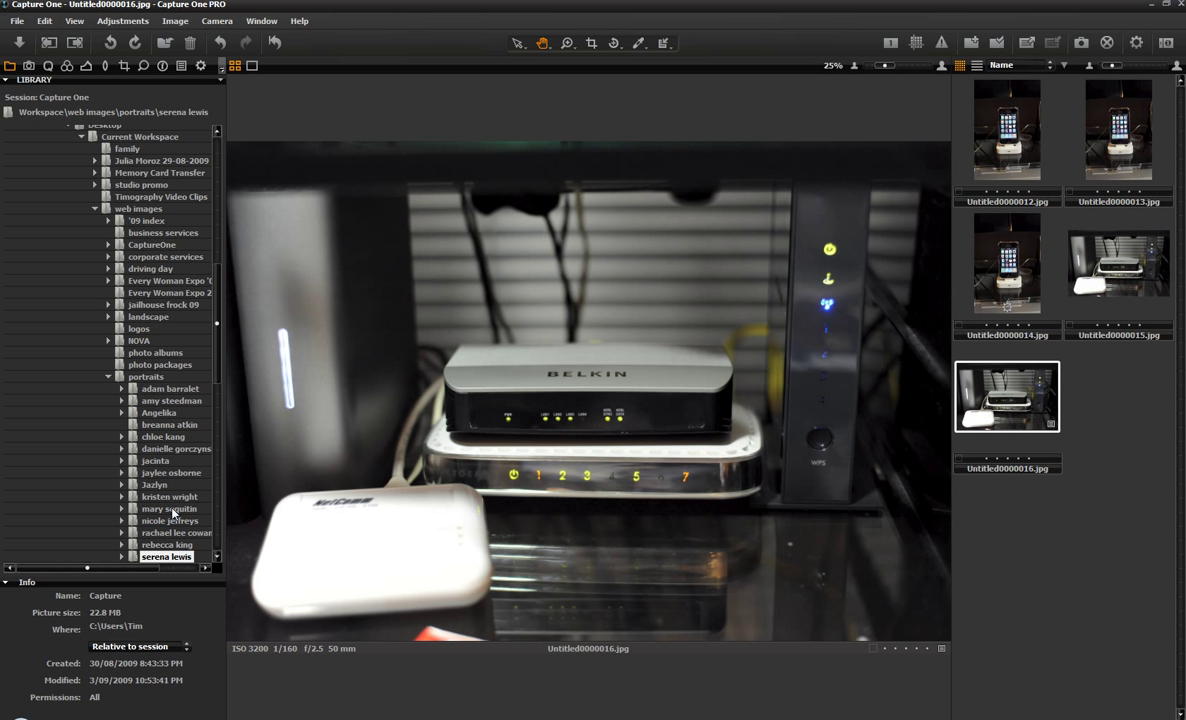
left_click(160, 558)
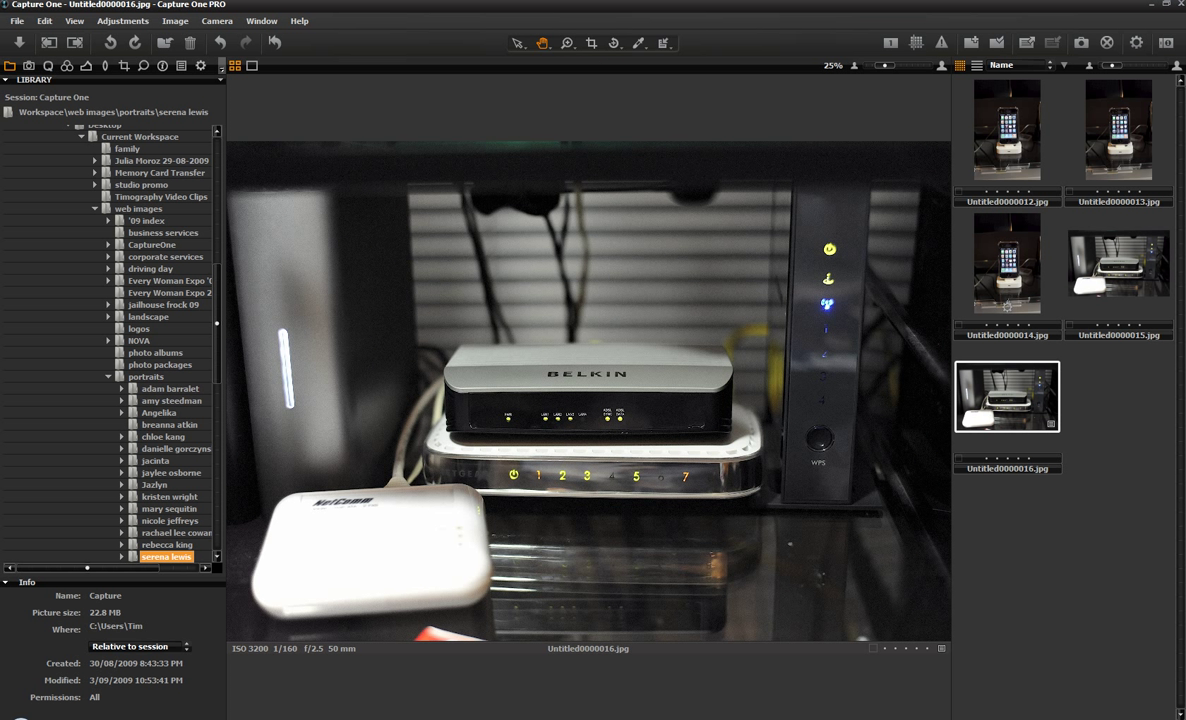